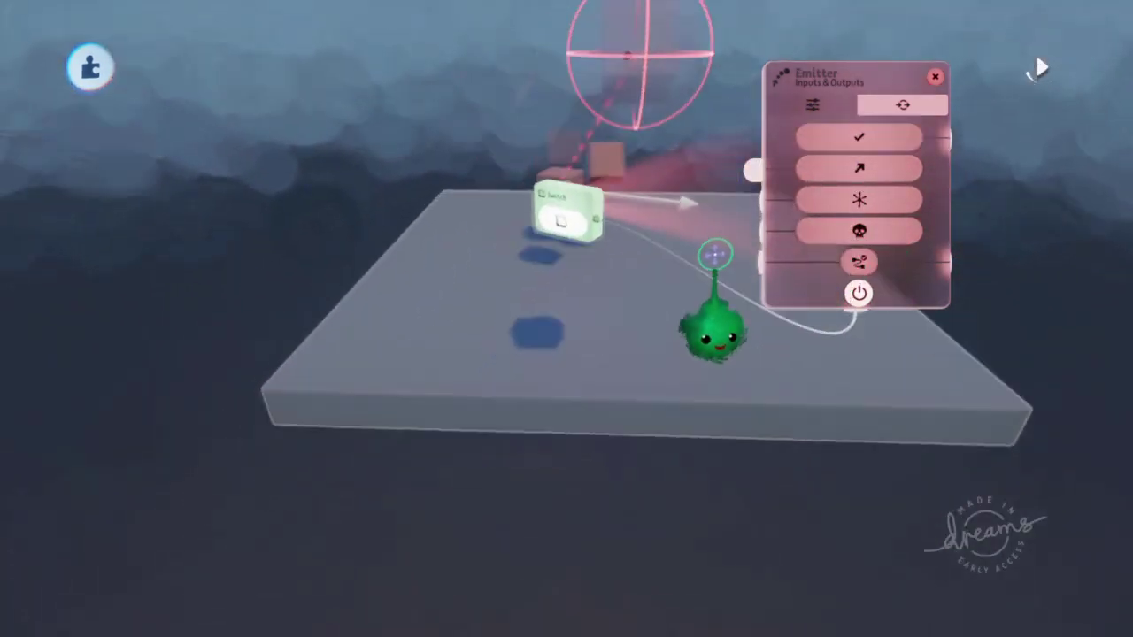
- Close the Emitter panel and move over to the pink box holding the emitter
key("Escape")
left_click_drag(794, 209, 680, 237)
- Add a Microchip from the Logic gadgets and attach it to the pink box's face
left_click(566, 67)
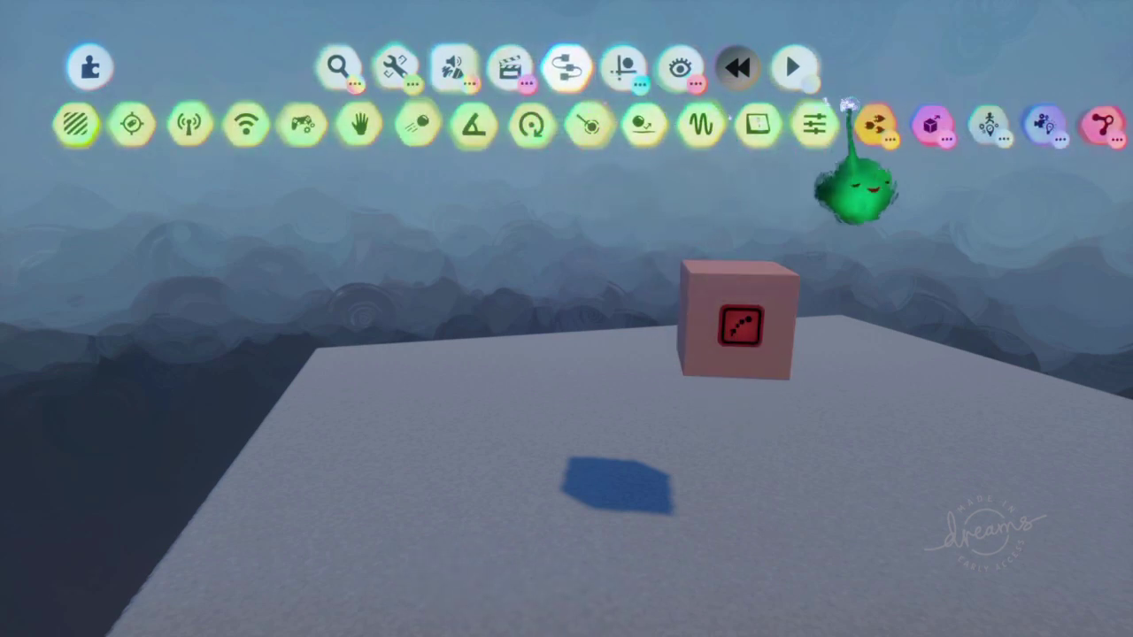
left_click(870, 126)
left_click(868, 124)
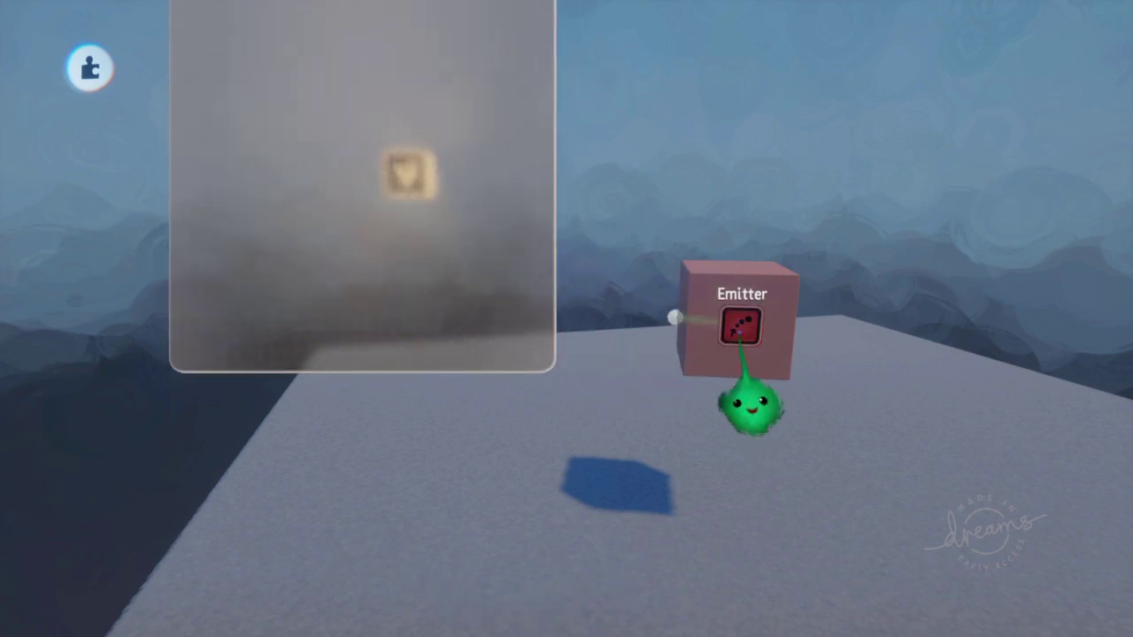
left_click(664, 316)
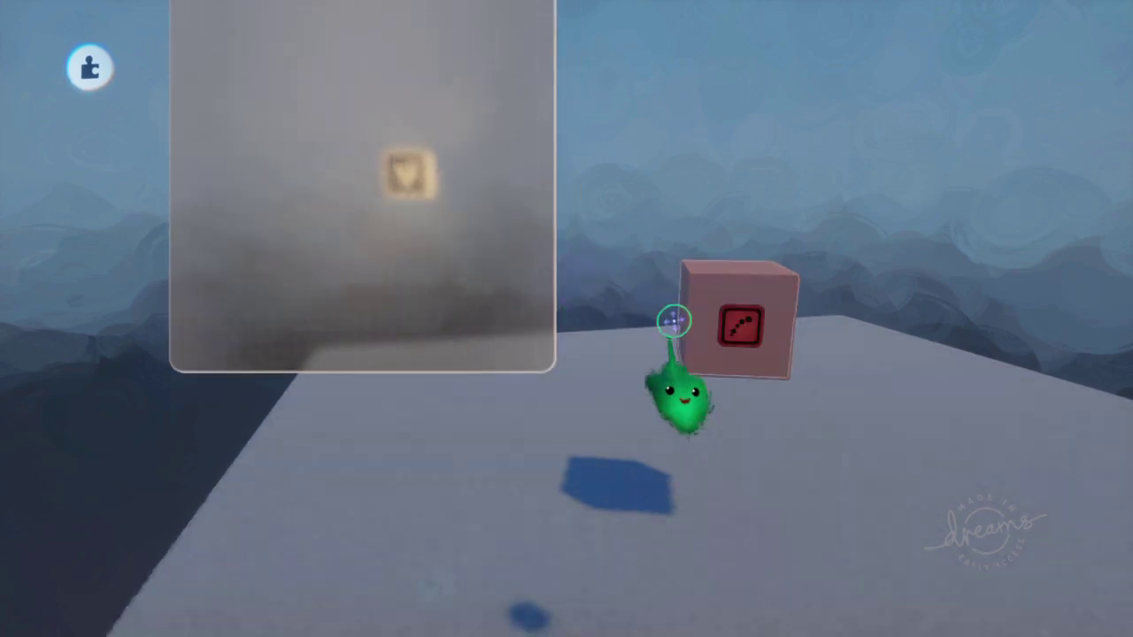
left_click(724, 387)
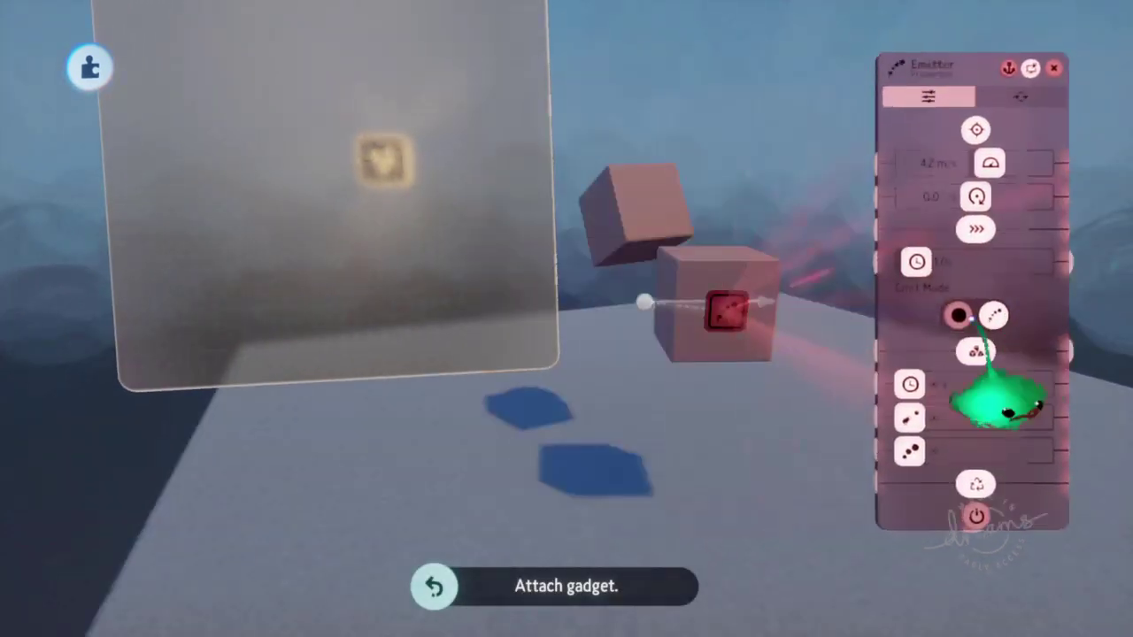
- Move the Emitter into the microchip and show its Inputs & Outputs panel beside it
left_click_drag(726, 311, 437, 245)
key("Escape")
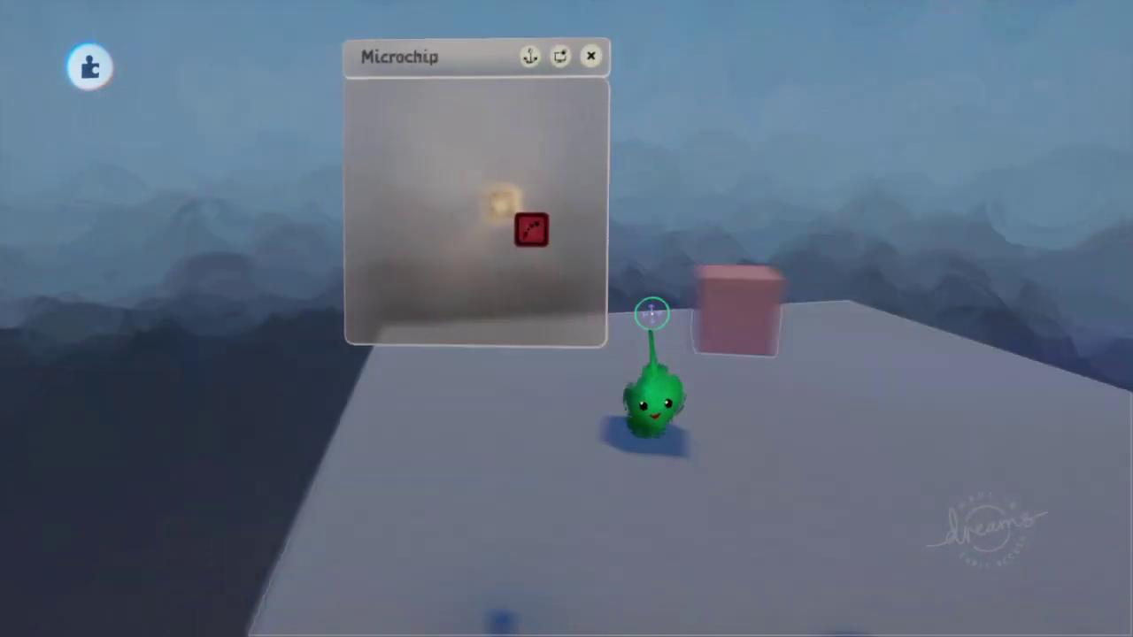
left_click(623, 288)
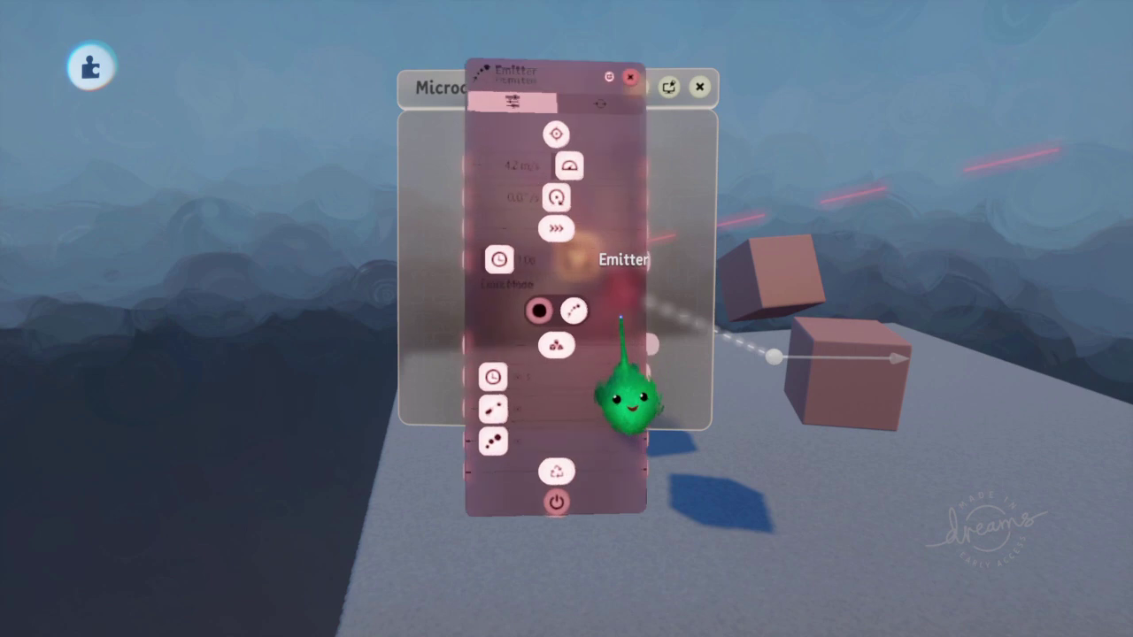
left_click(591, 88)
left_click_drag(588, 177, 816, 215)
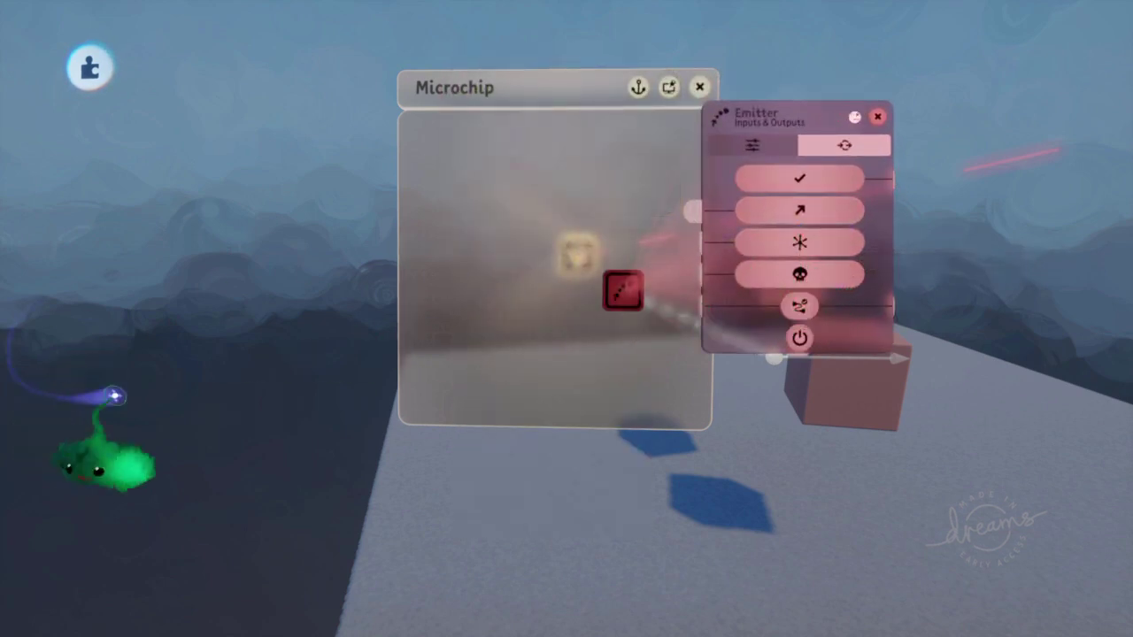
middle_click_drag(115, 396, 580, 292)
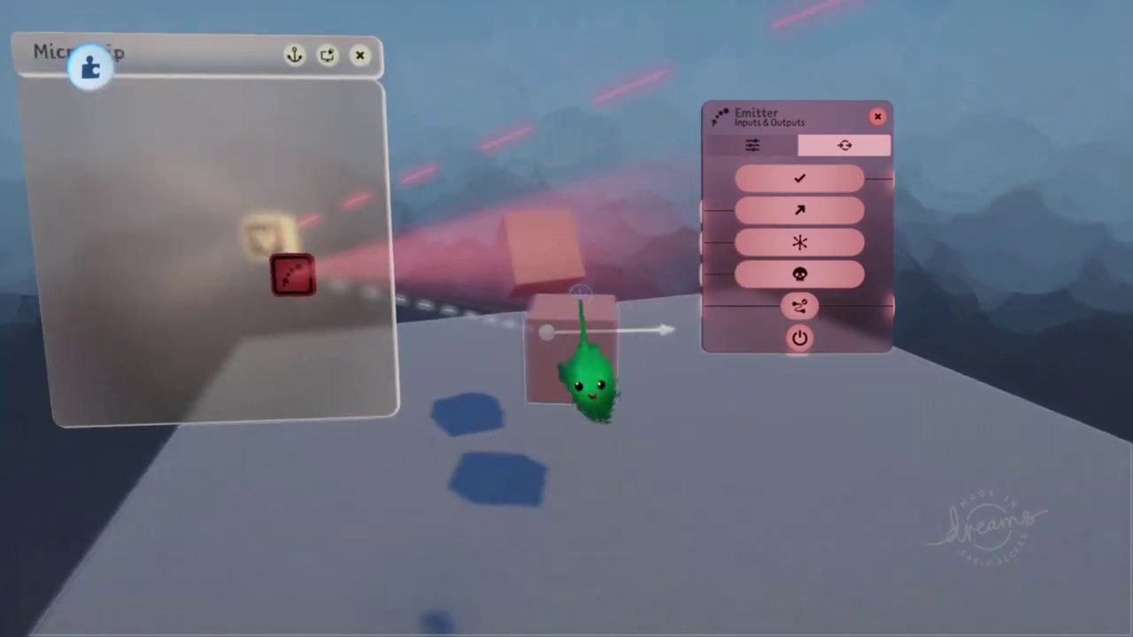
key("Tab")
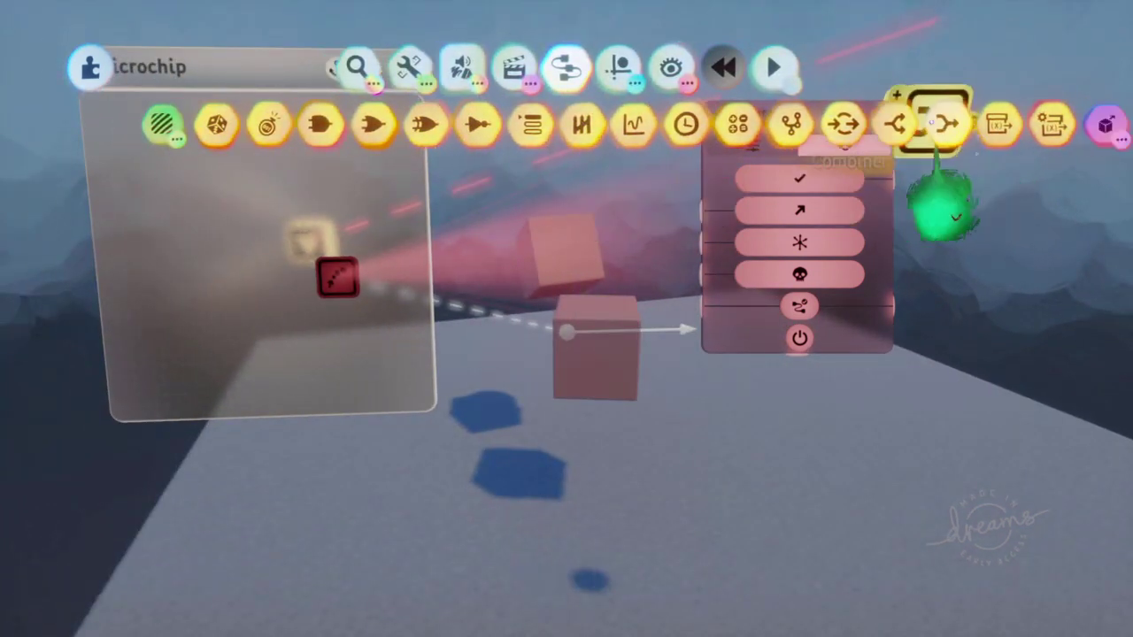
- Add a Combiner to the microchip and widen the chip to make room
left_click(931, 122)
key("t")
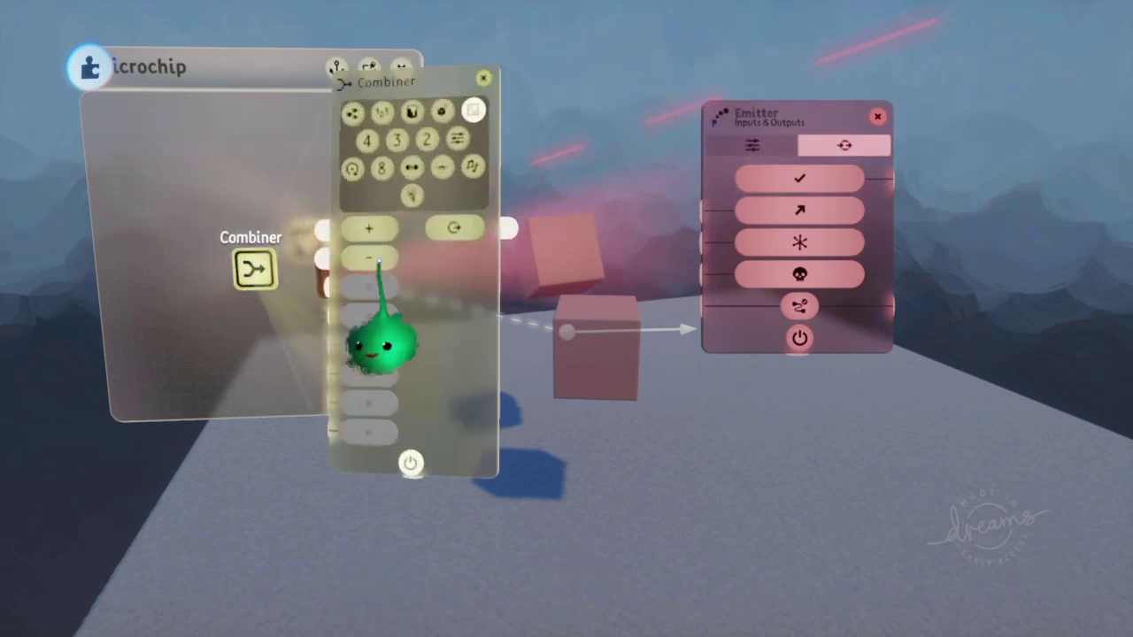
key("Escape")
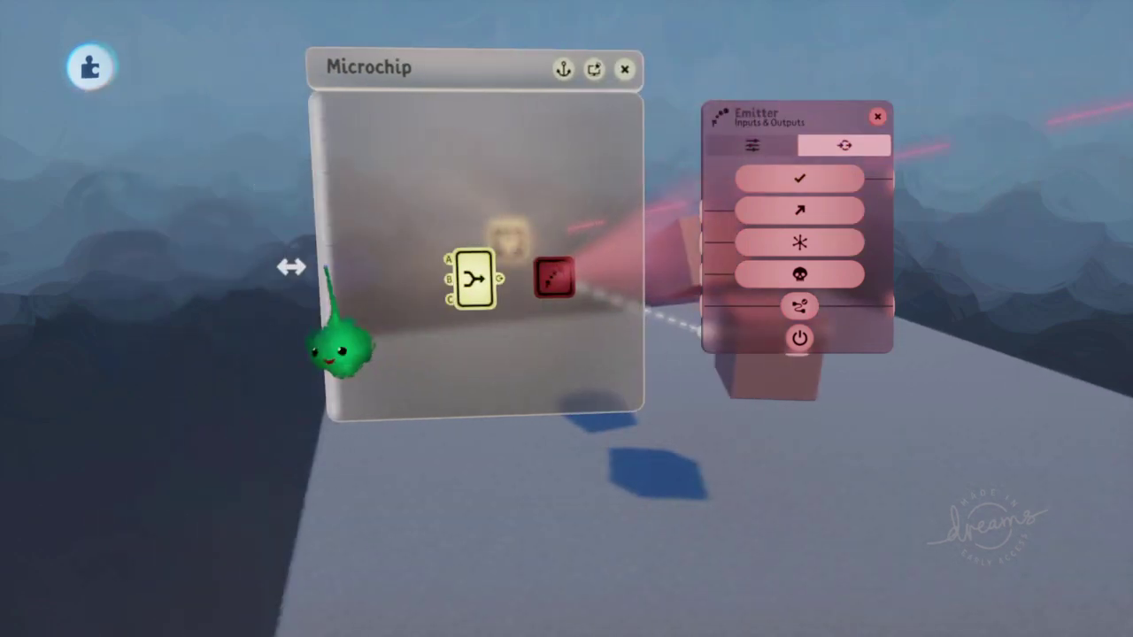
left_click_drag(292, 266, 189, 266)
- Add three Value Sliders wired into the Combiner, set to 0.3, 0.7 and 0.5
key("Tab")
scroll(516, 120, "left", 5)
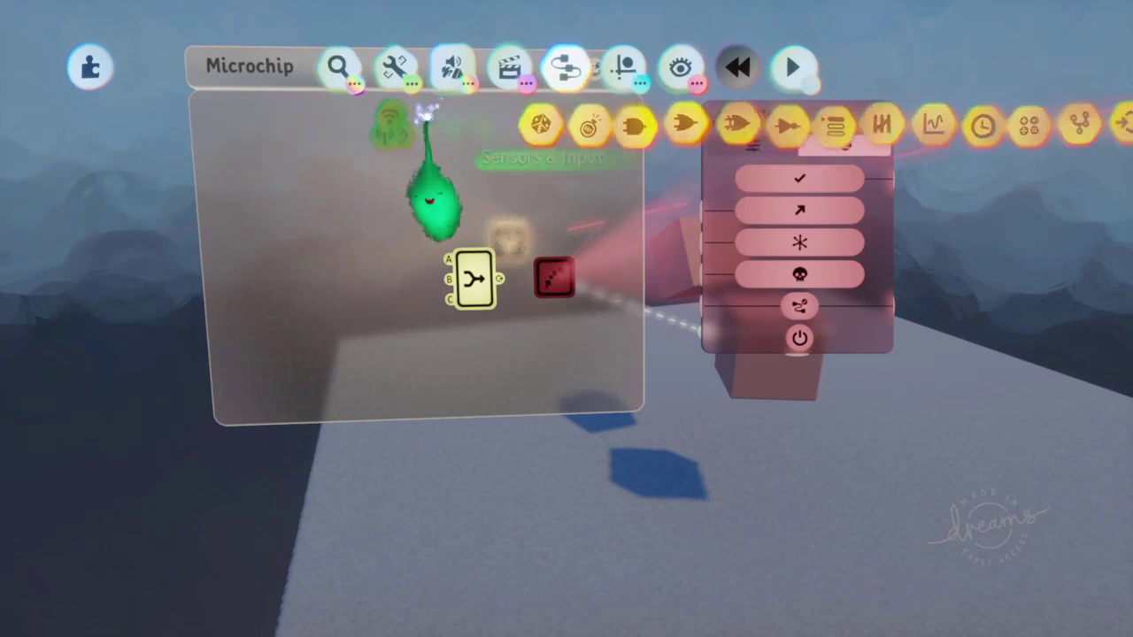
left_click(814, 131)
left_click(380, 275)
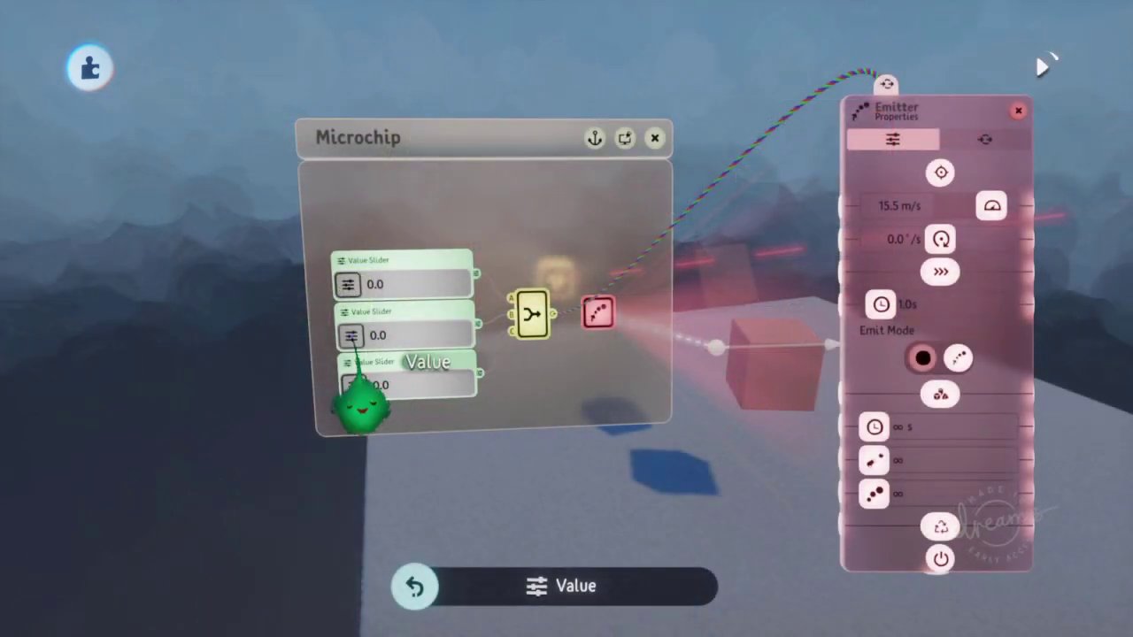
left_click_drag(351, 335, 426, 335)
left_click_drag(348, 283, 381, 283)
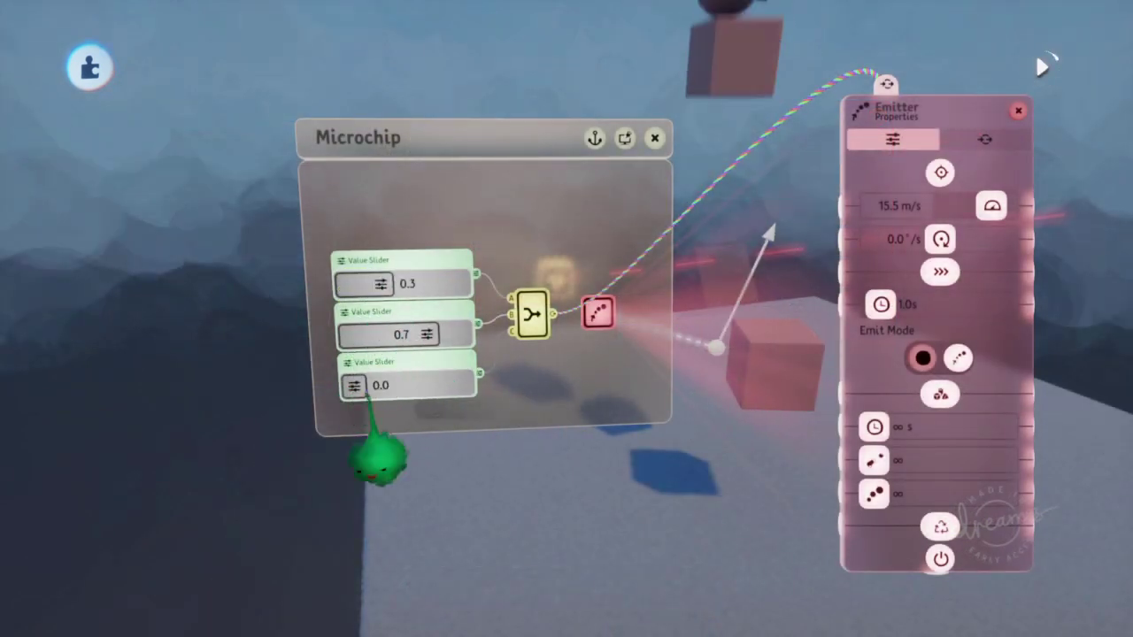
left_click_drag(354, 385, 398, 386)
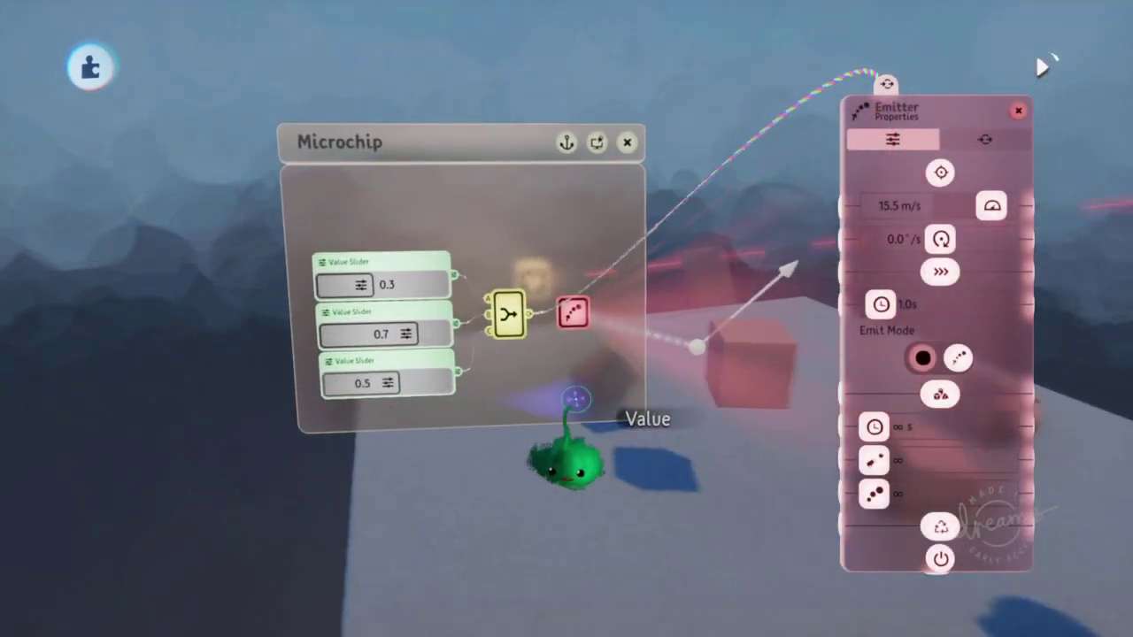
- Lower the Emitter's speed to 7.3 m/s and readjust the second slider to 0.6
left_click_drag(991, 206, 964, 206)
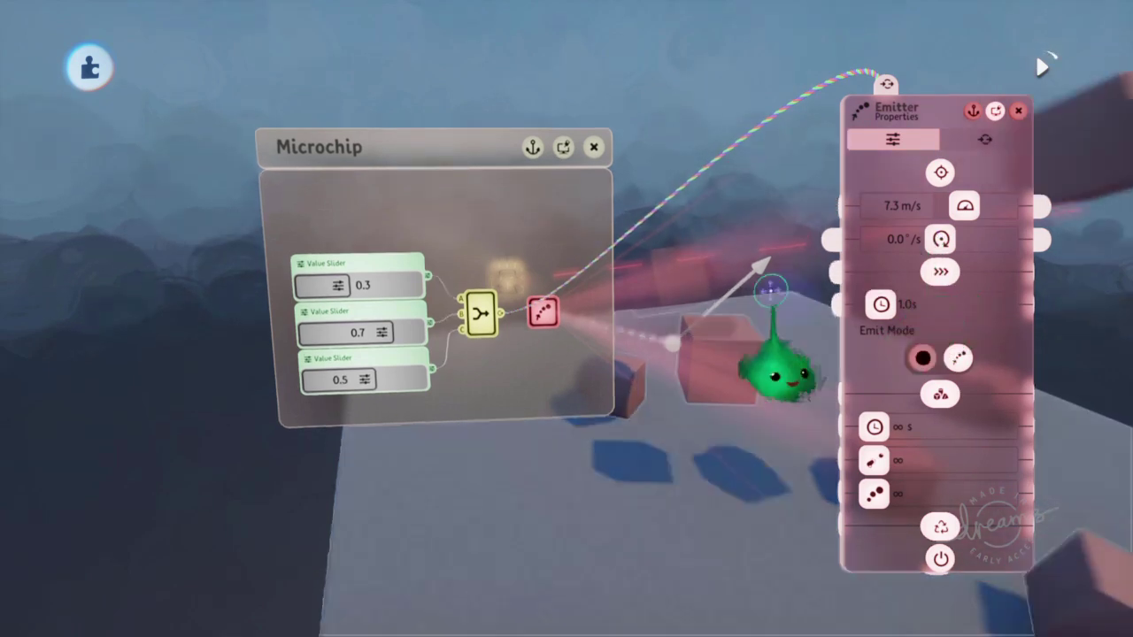
left_click_drag(417, 425, 346, 387)
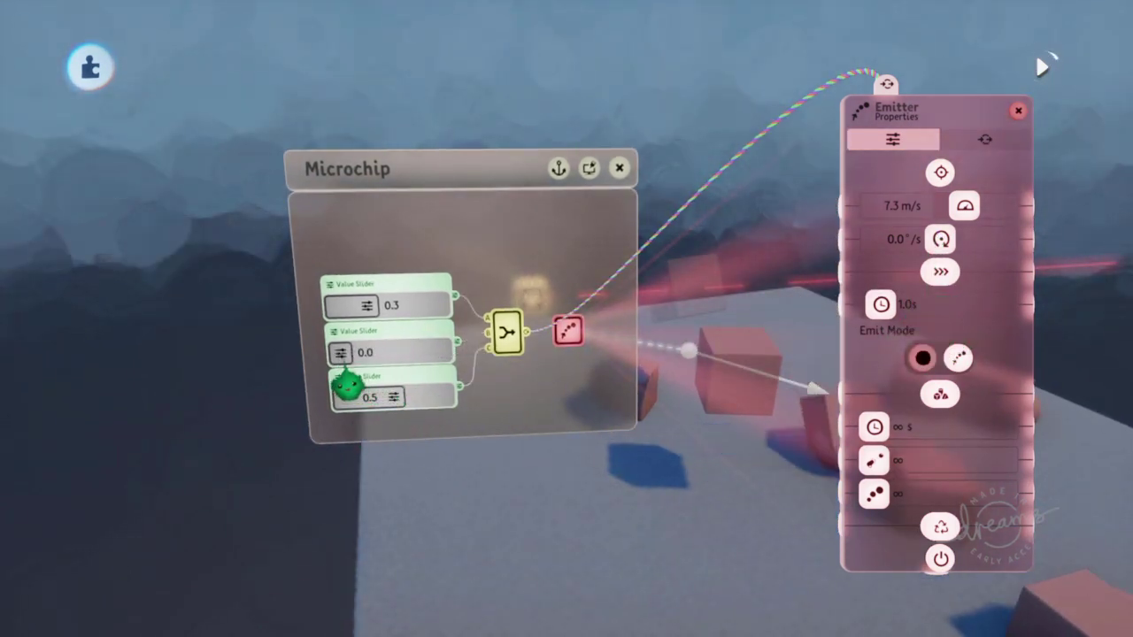
left_click_drag(378, 381, 498, 354)
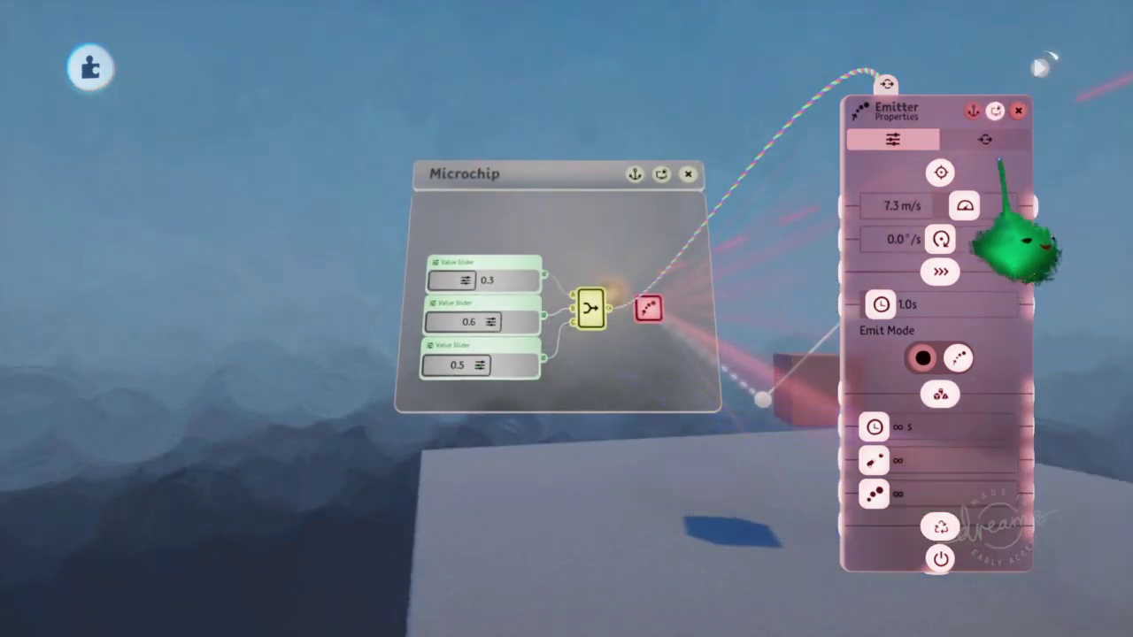
left_click(983, 137)
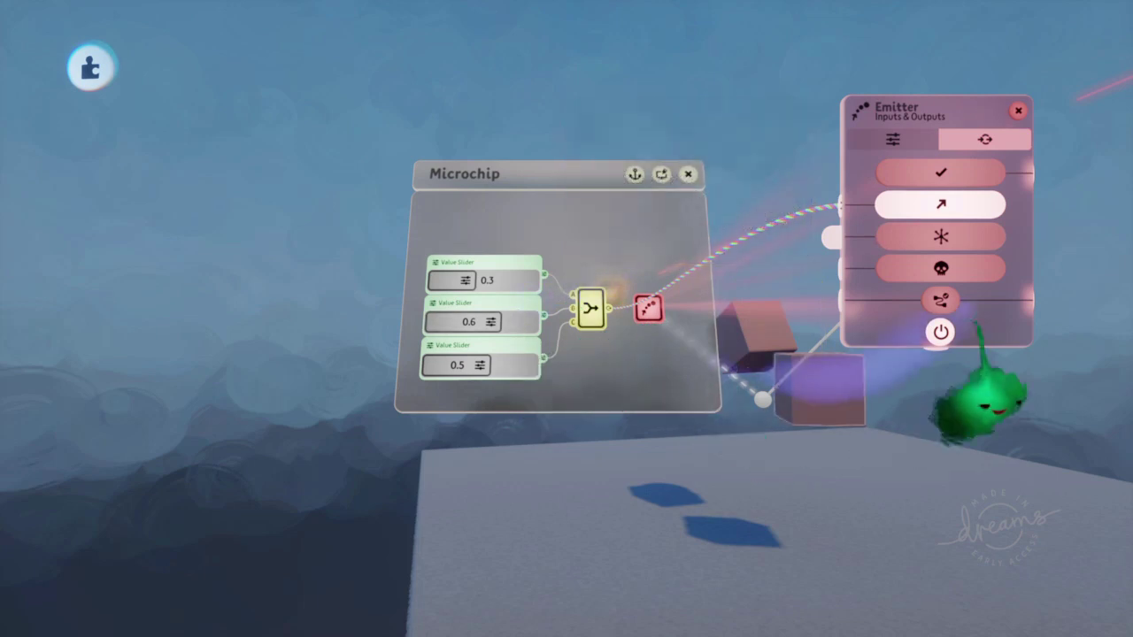
middle_click_drag(668, 380, 628, 340)
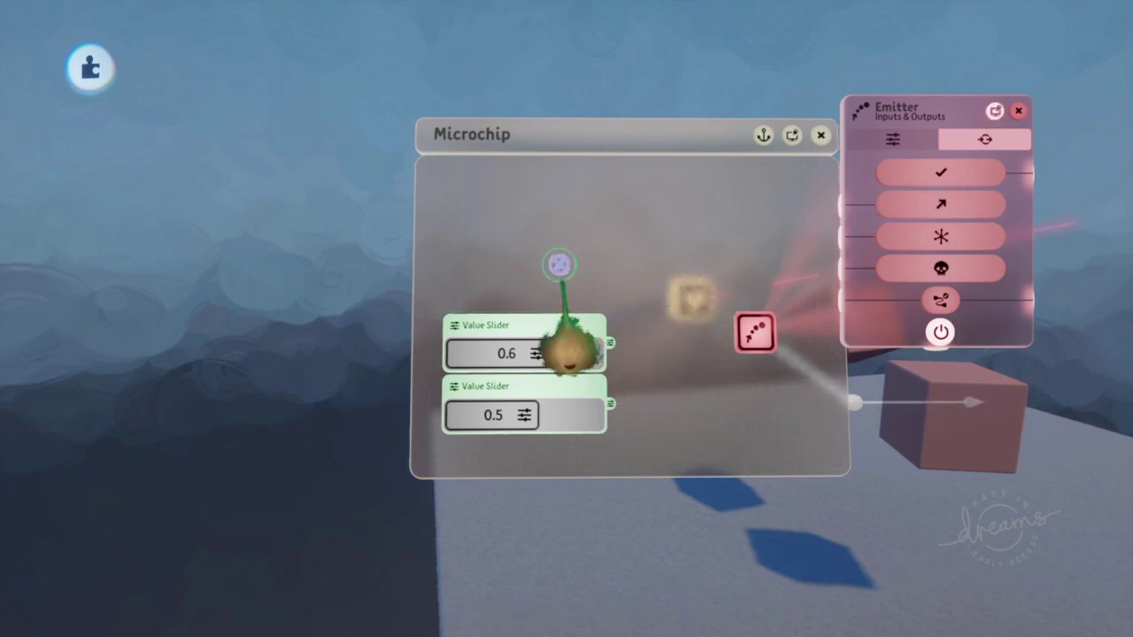
- Add a second Combiner to the microchip beside the Emitter
key("Tab")
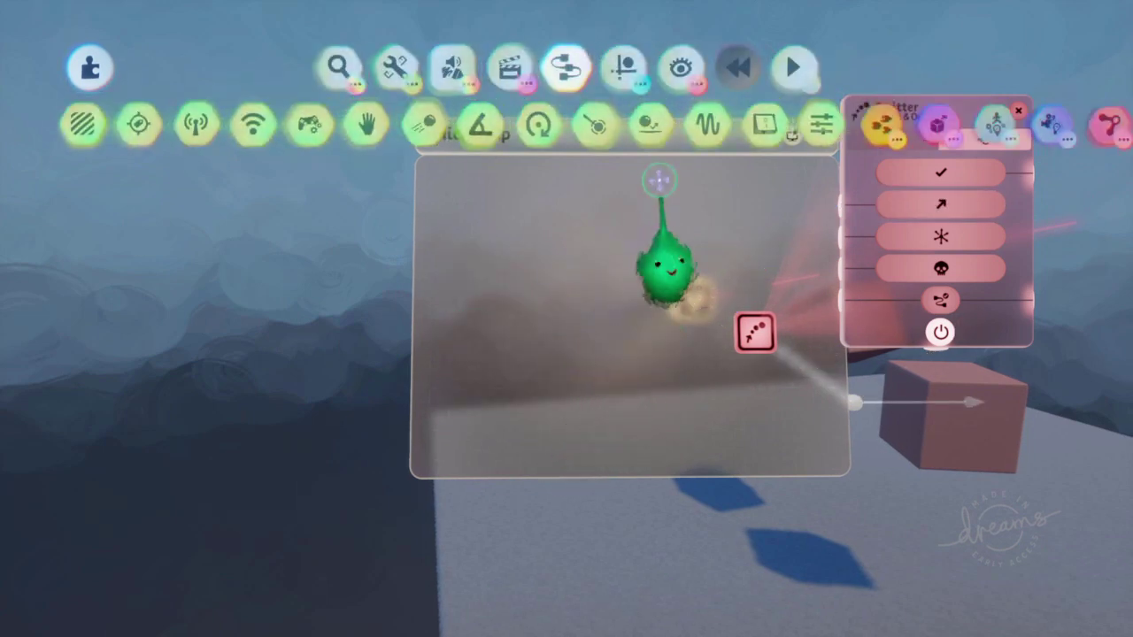
key("Right")
key("Right")
key("Right")
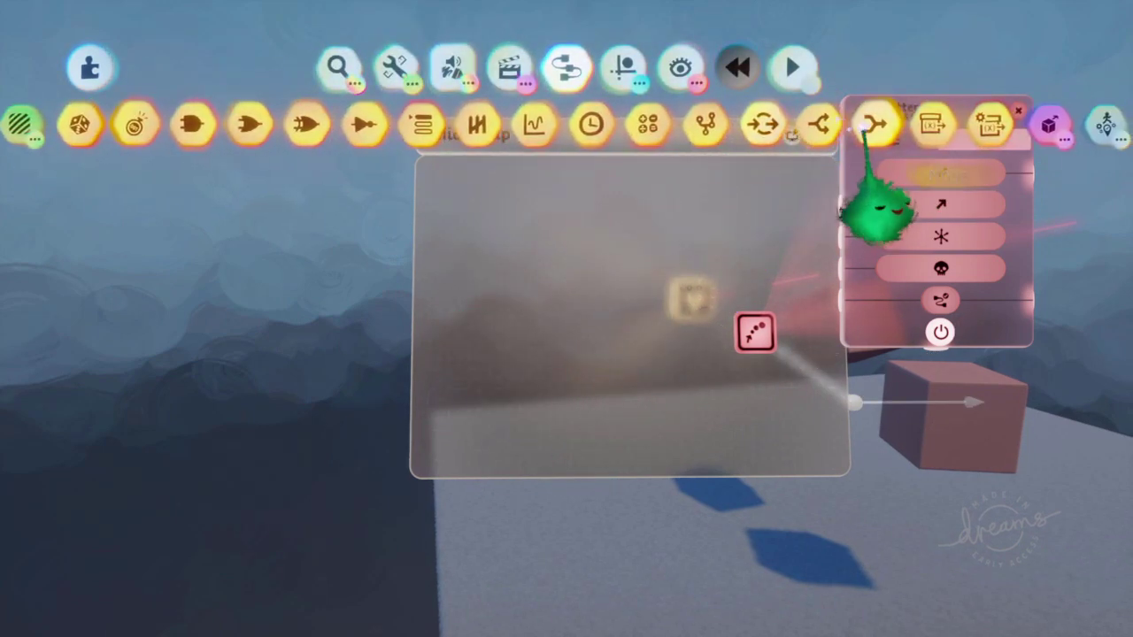
key("Return")
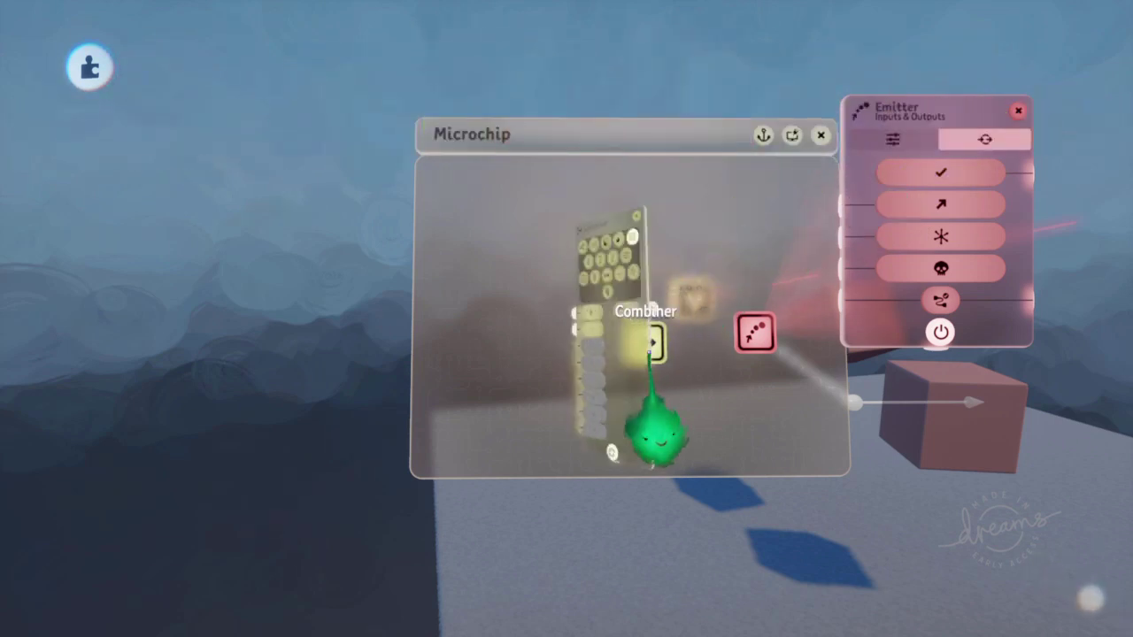
left_click(653, 345)
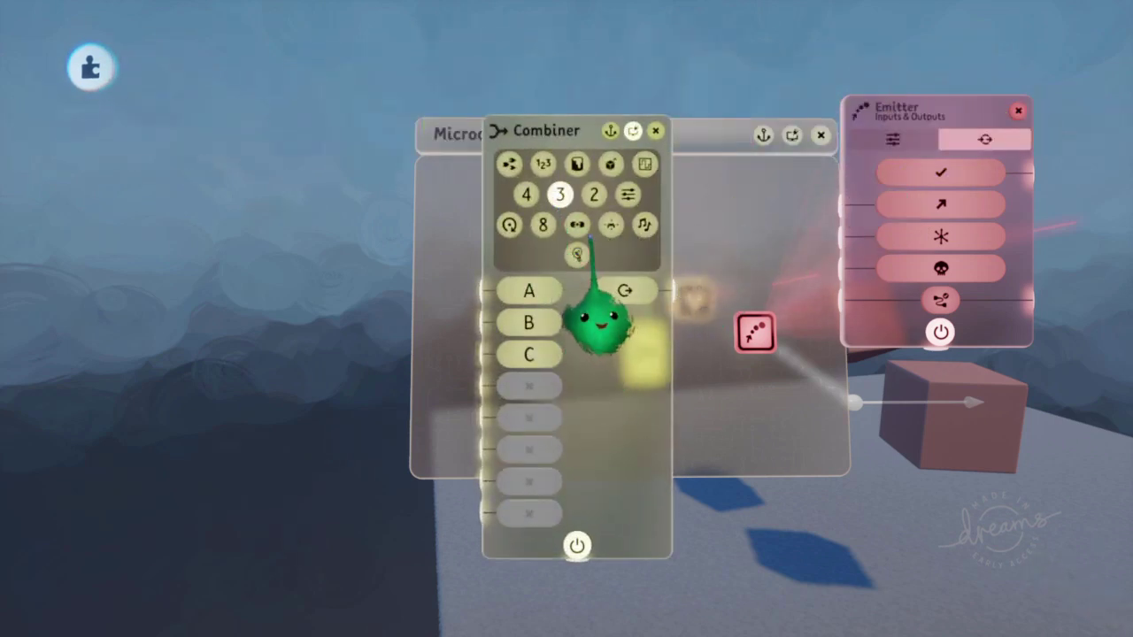
key("Escape")
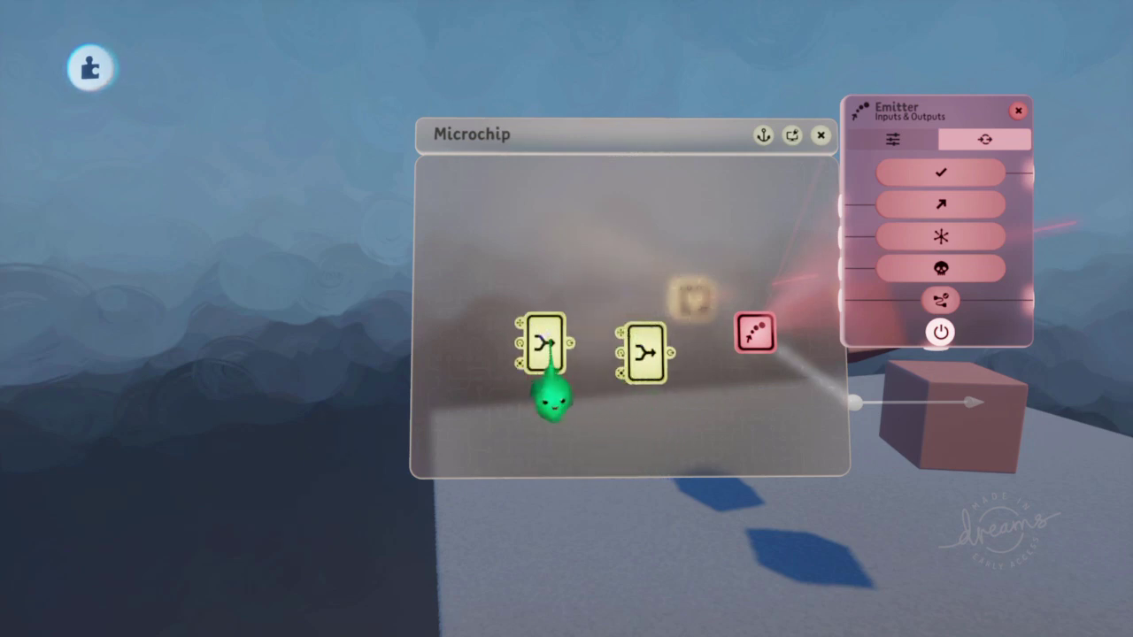
scroll(624, 454, "up", 5)
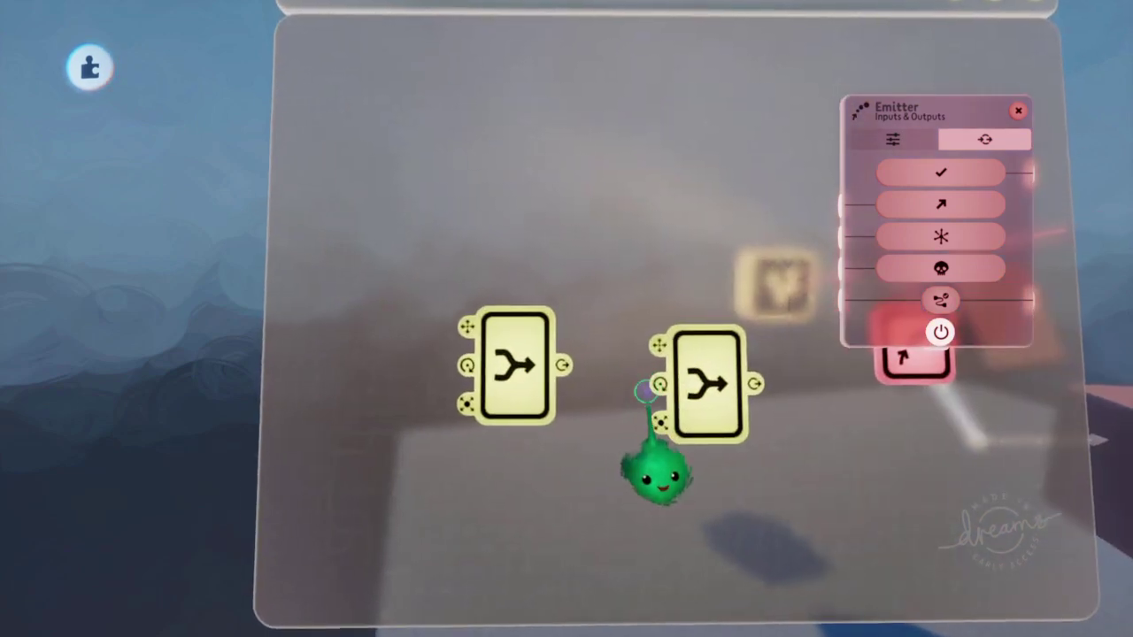
left_click_drag(666, 383, 528, 212)
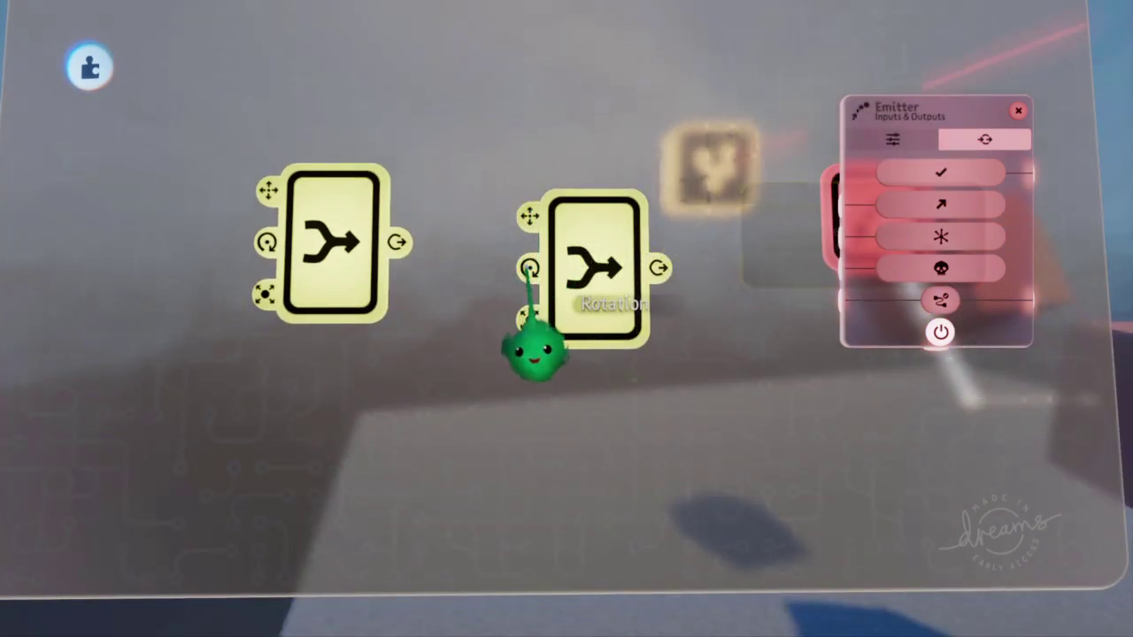
- Reposition the new Combiner and carry the rotation wire into the left Combiner
left_click_drag(539, 405, 615, 363)
left_click_drag(674, 341, 682, 427)
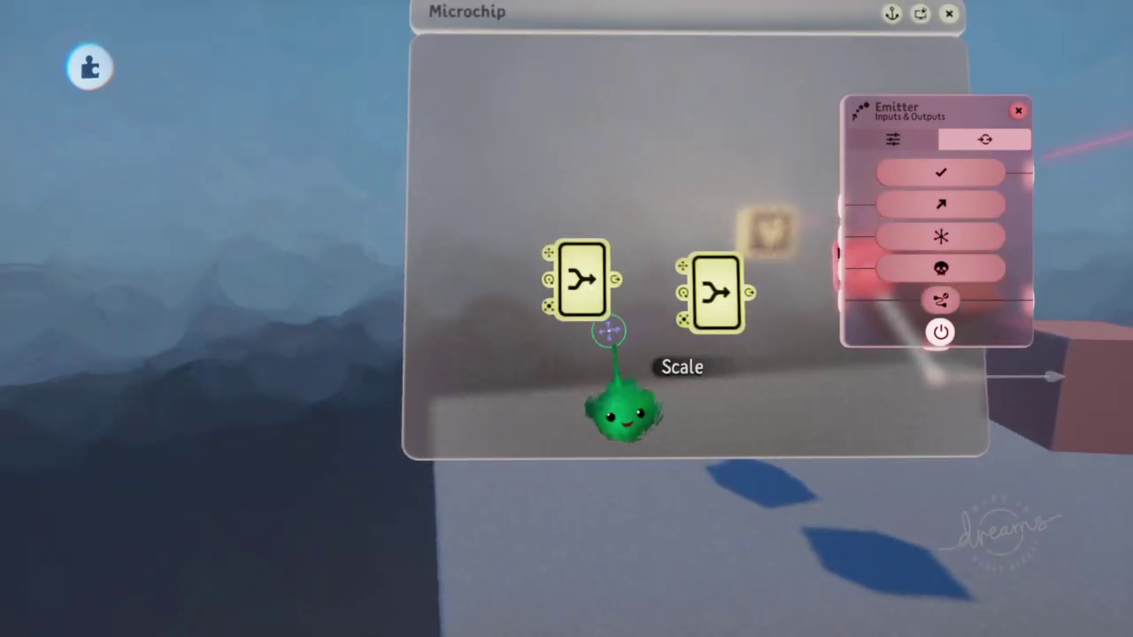
left_click_drag(693, 407, 673, 423)
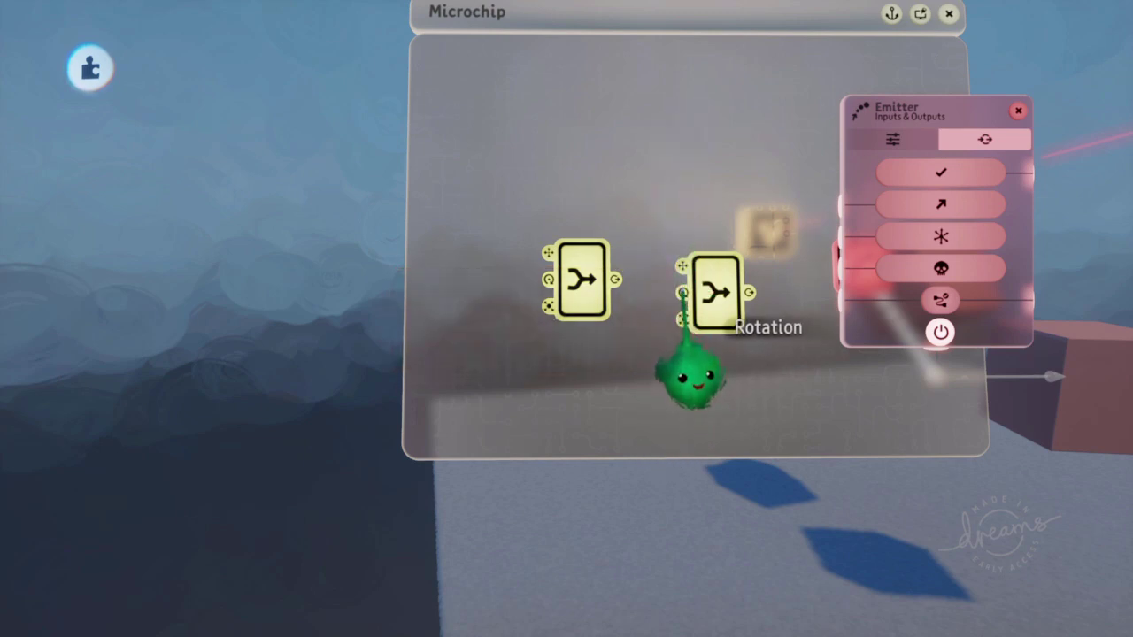
left_click_drag(693, 380, 752, 274)
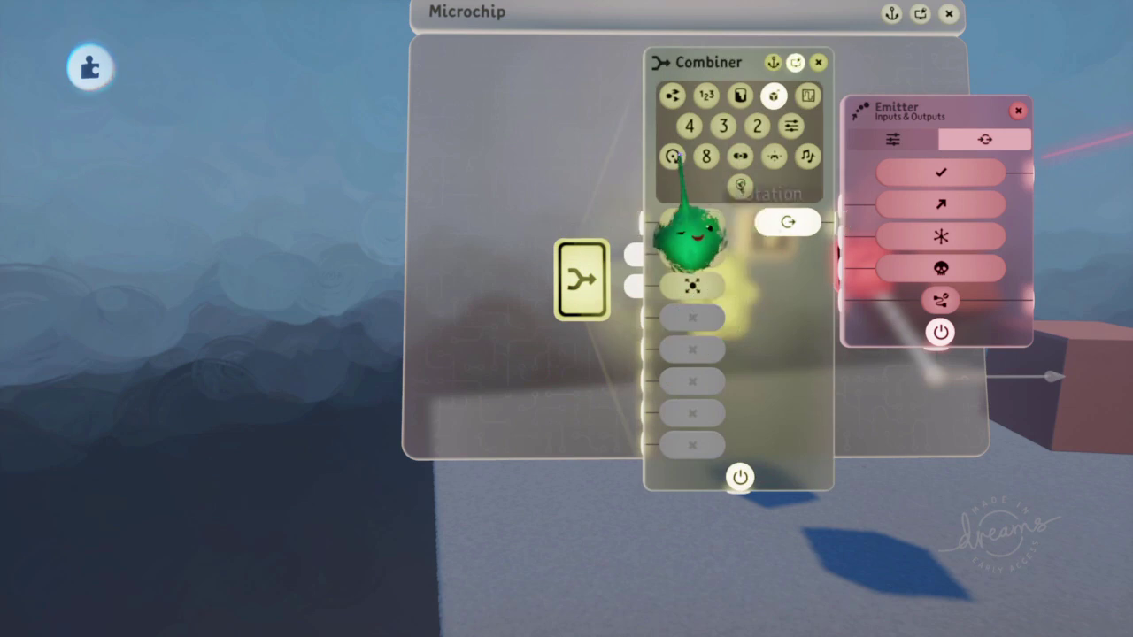
left_click_drag(680, 237, 571, 285)
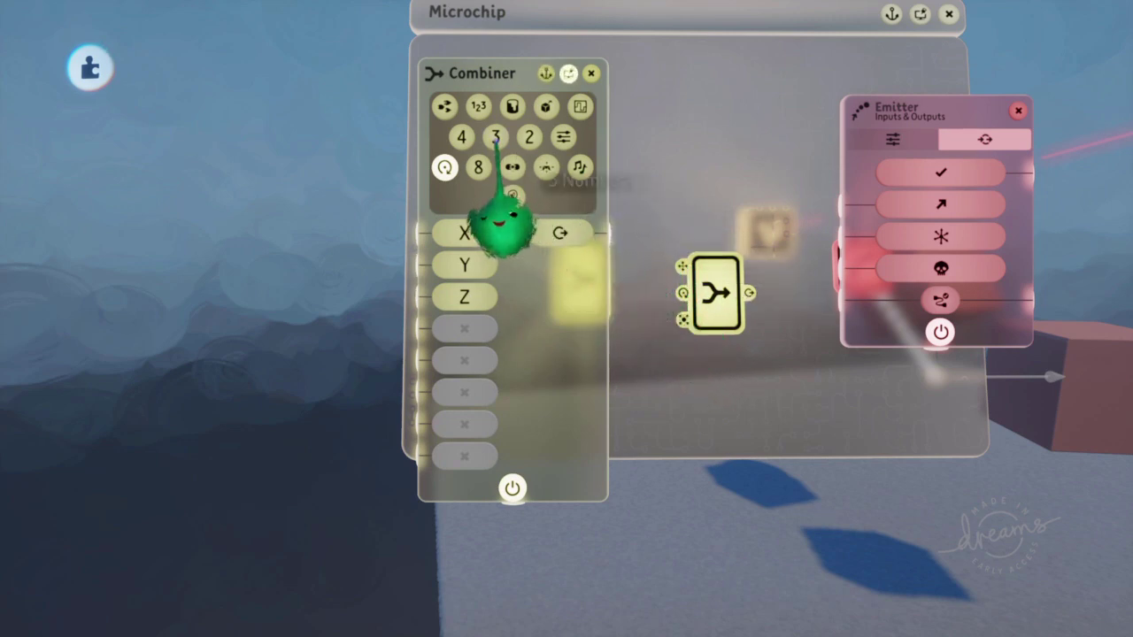
left_click_drag(44, 215, 512, 363)
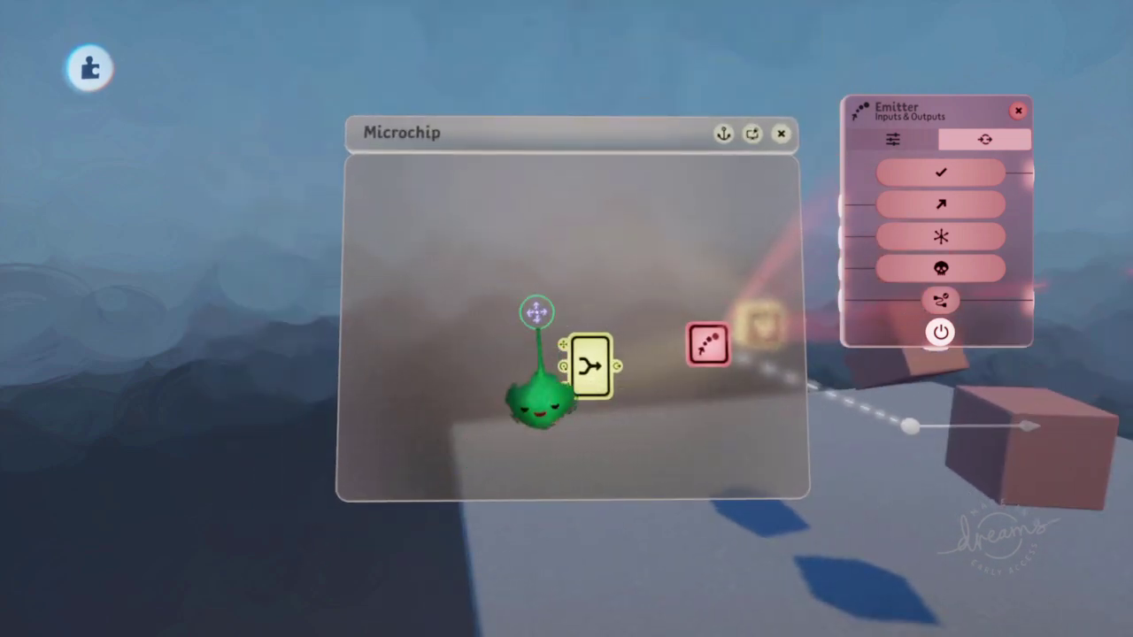
- Plug the carried wire into the Combiner, add a Tag gadget with a wire started, and return to the scene
left_click_drag(540, 403, 603, 407)
left_click_drag(620, 446, 599, 475)
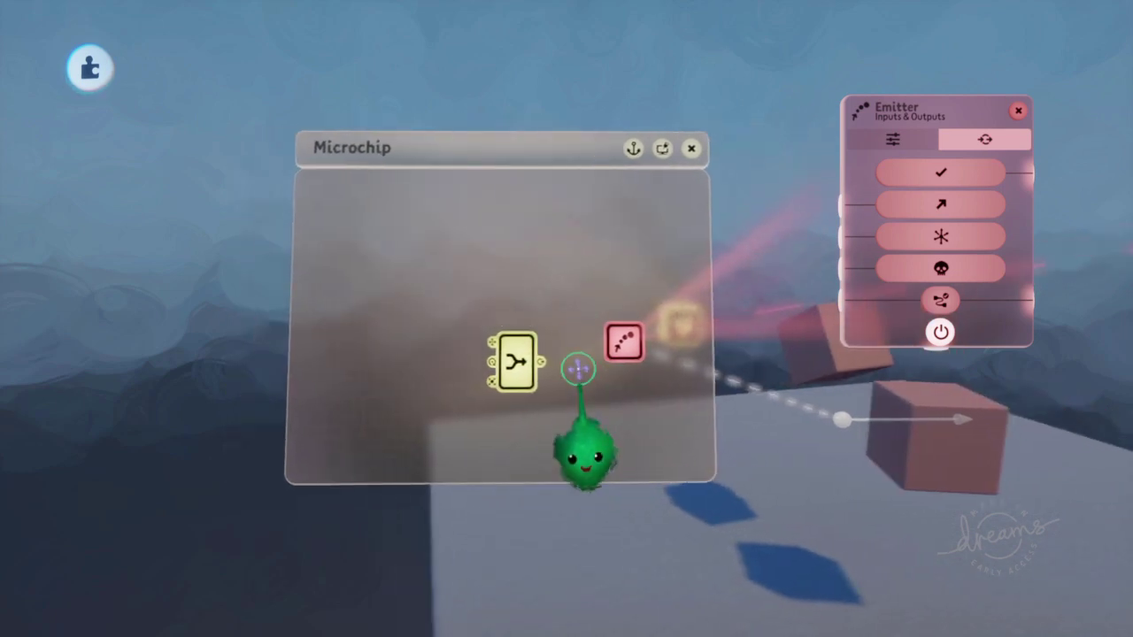
key("space")
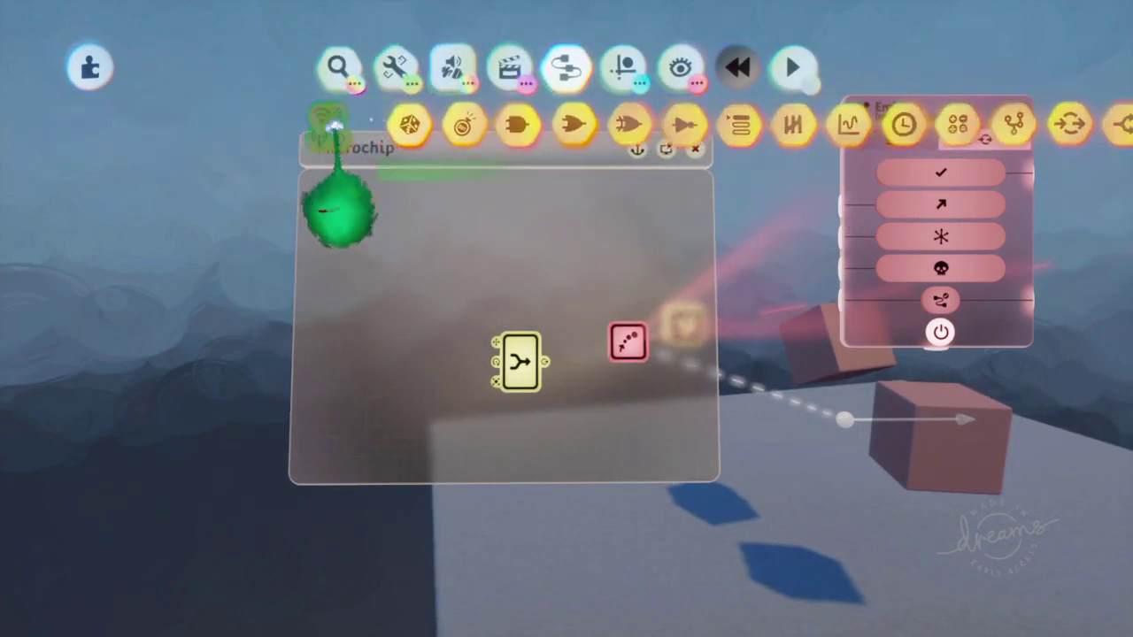
left_click_drag(332, 115, 729, 189)
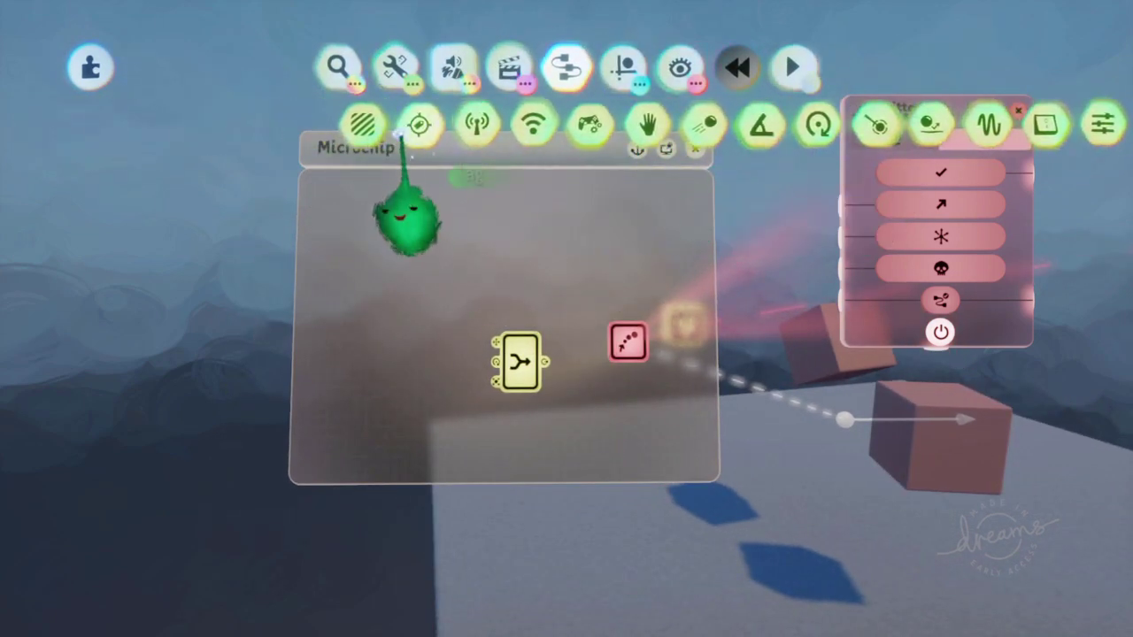
left_click(423, 122)
left_click_drag(494, 329, 323, 329)
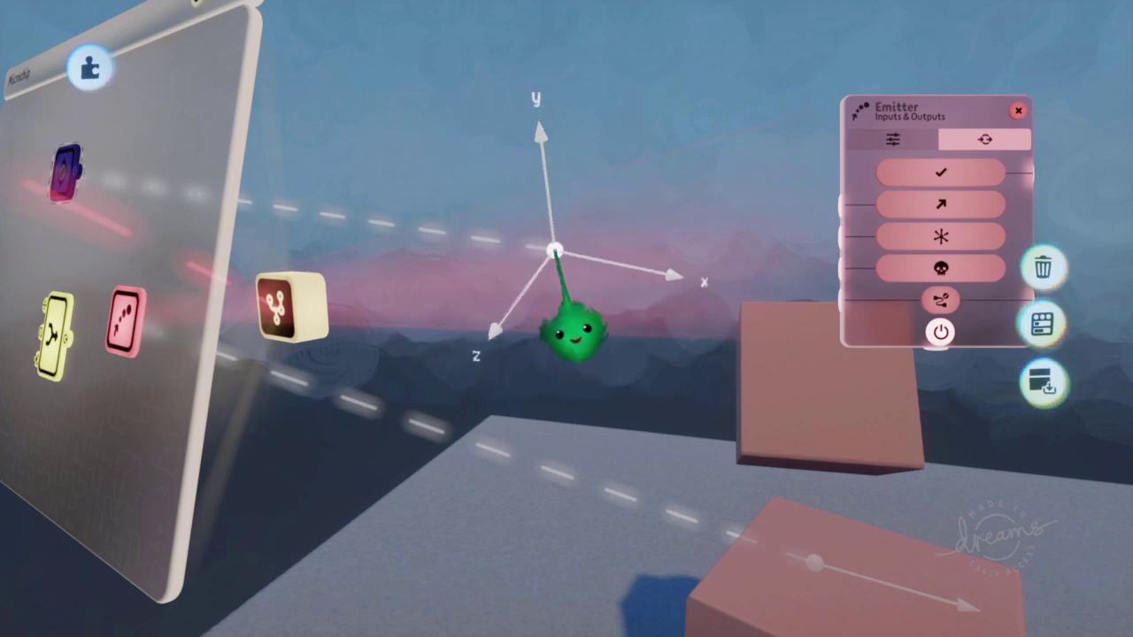
left_click_drag(554, 252, 621, 404)
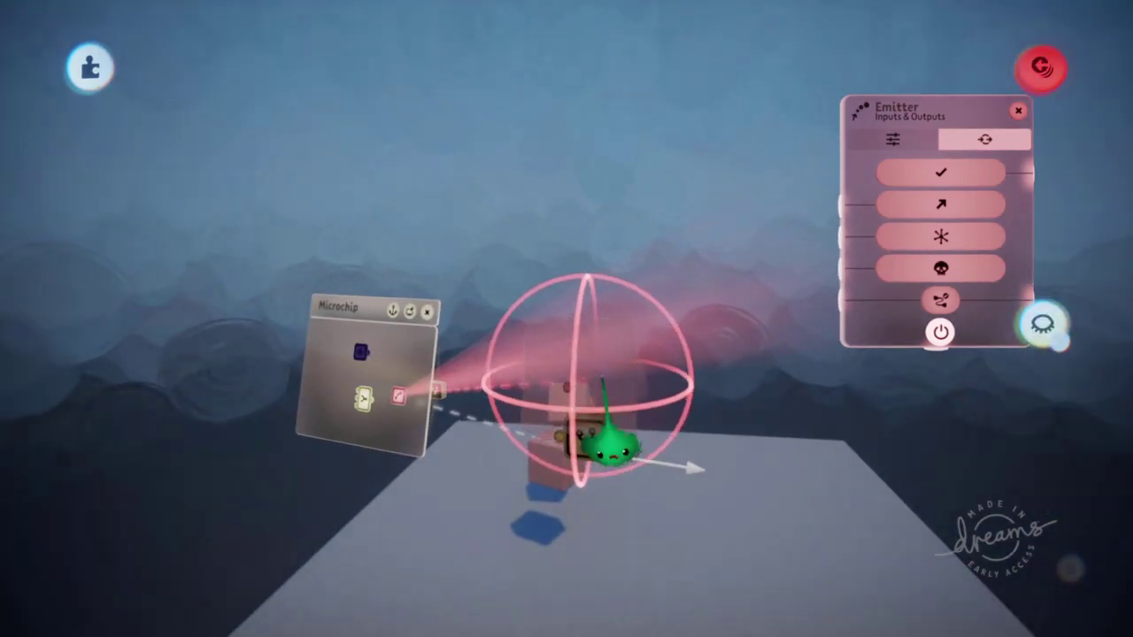
key("Escape")
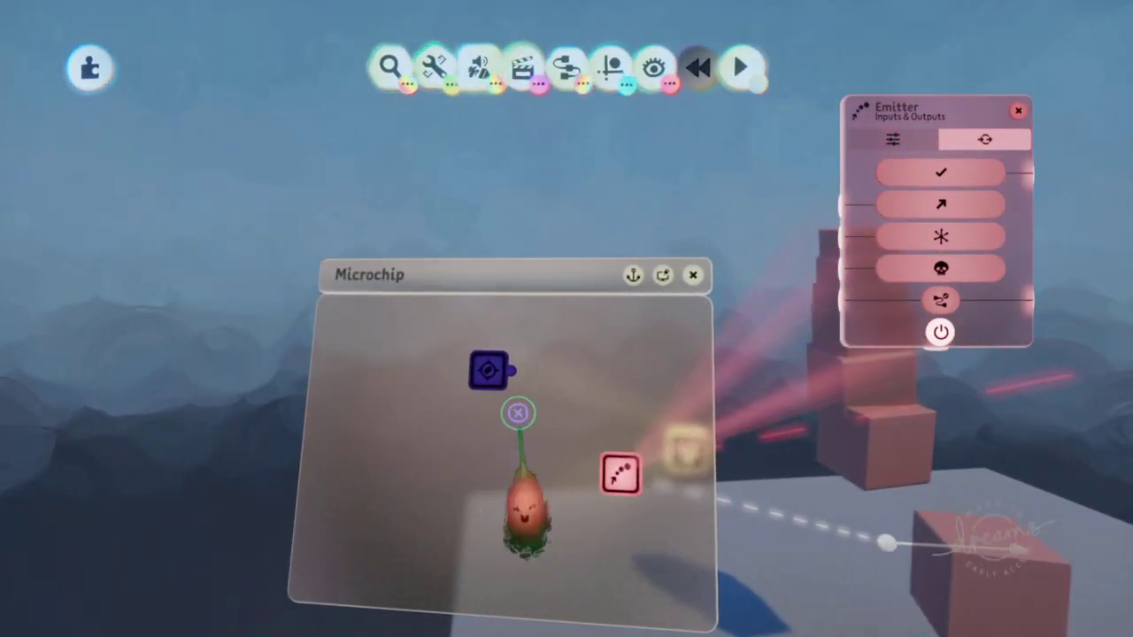
- Open the Tag gadget's settings and place the panel at the microchip's left edge
left_click(493, 370)
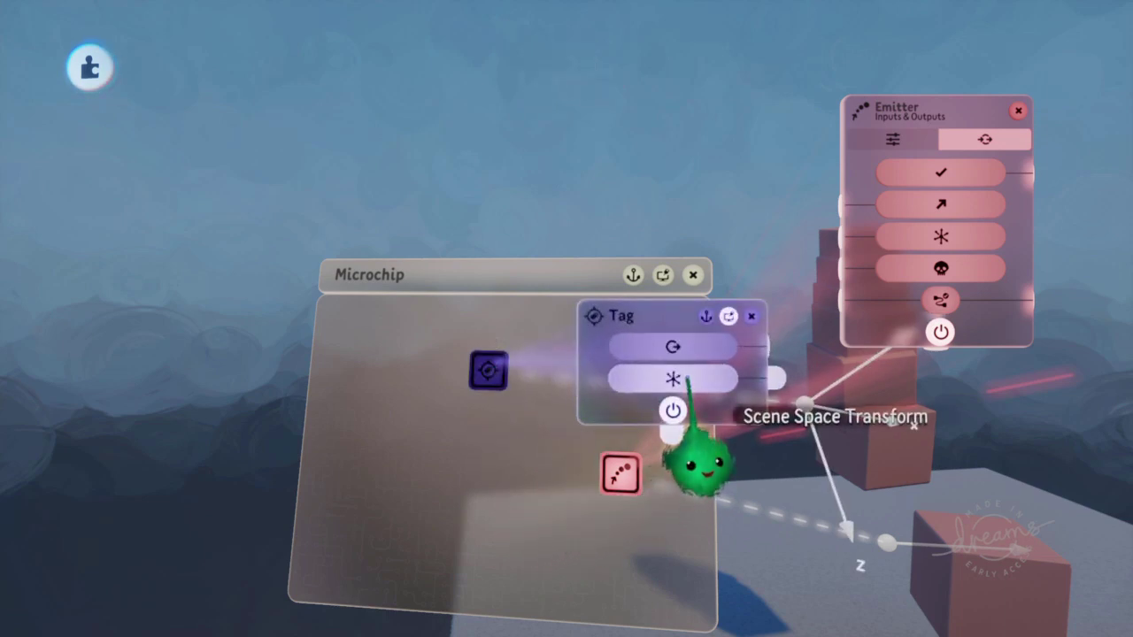
left_click_drag(699, 468, 382, 500)
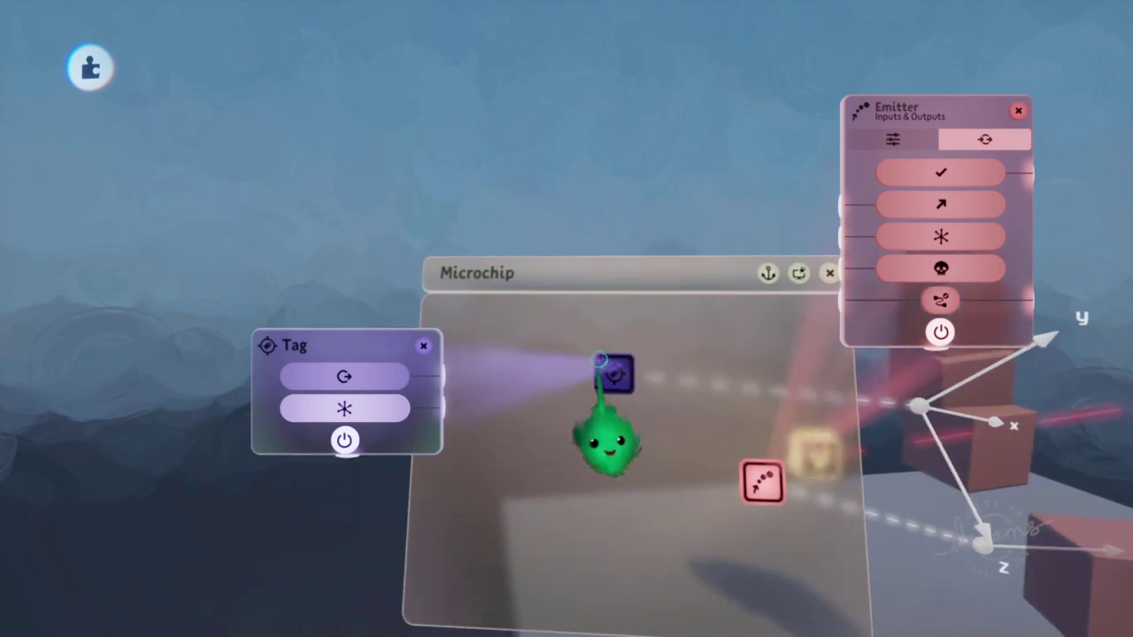
left_click_drag(635, 235, 479, 403)
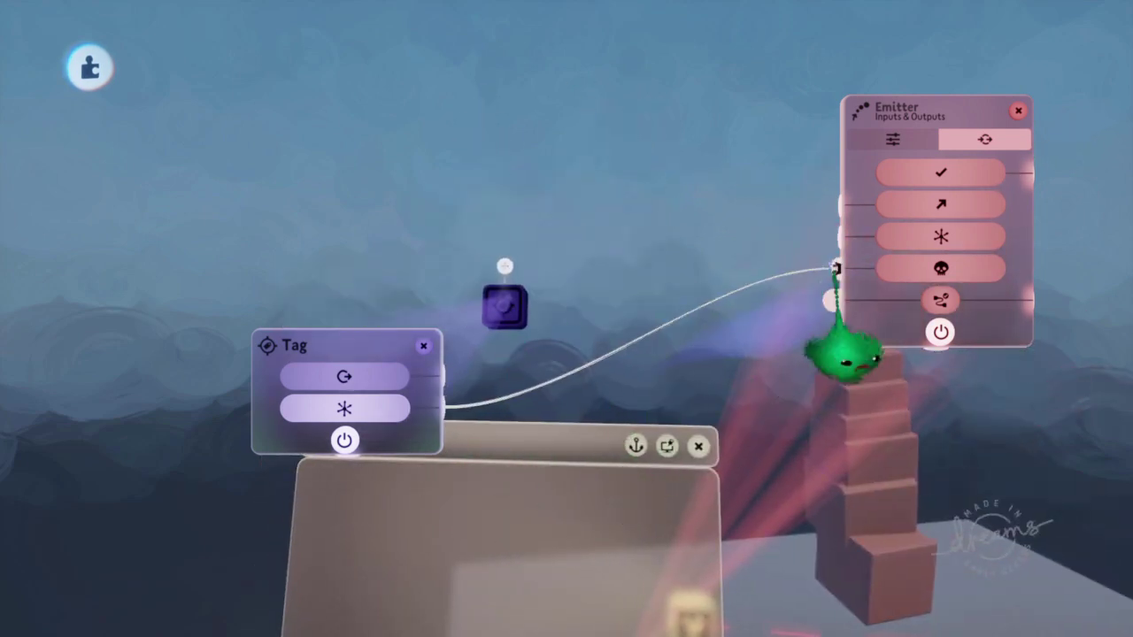
- Connect the Tag's output to the Emitter's Destroy input, leaving the Tag cube where it was
left_click_drag(829, 331, 850, 329)
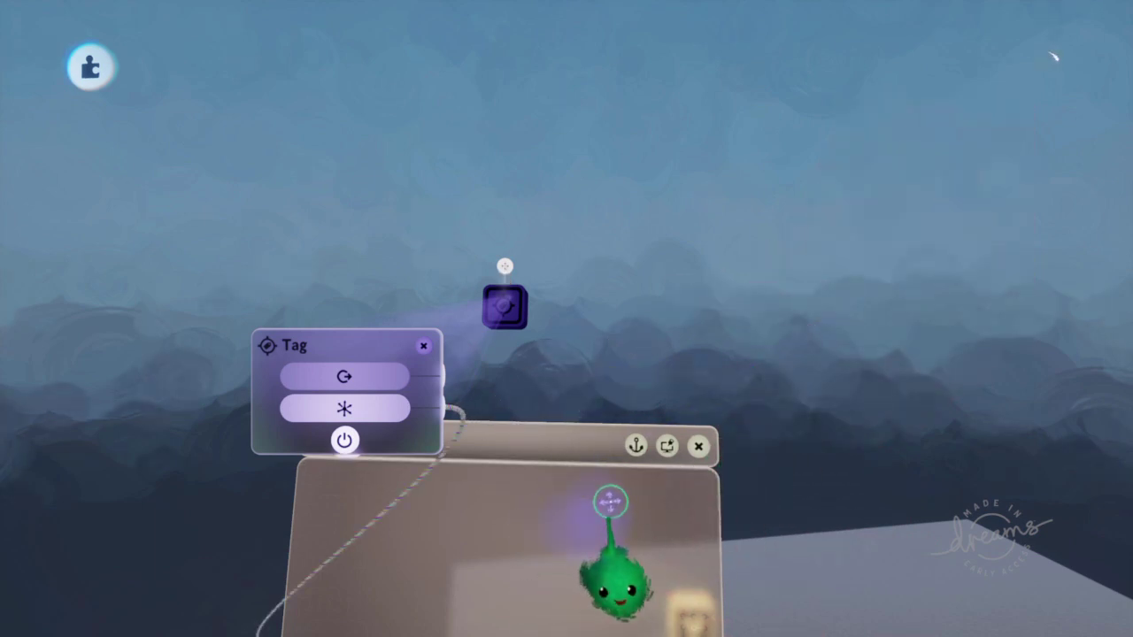
left_click_drag(611, 502, 620, 328)
left_click_drag(607, 376, 641, 431)
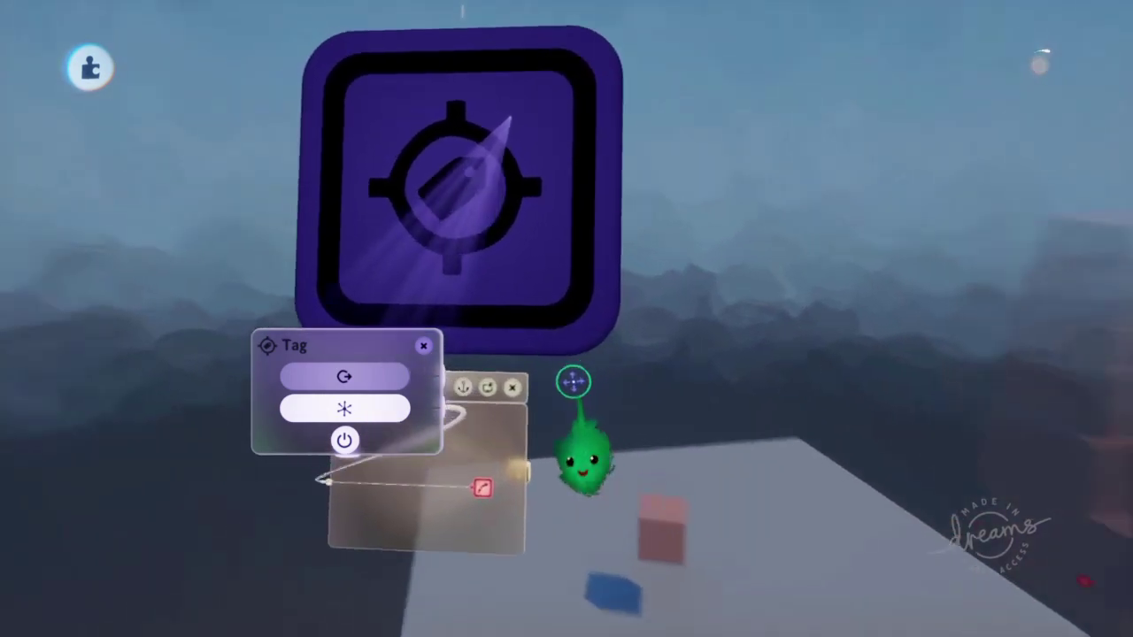
key("ctrl+z")
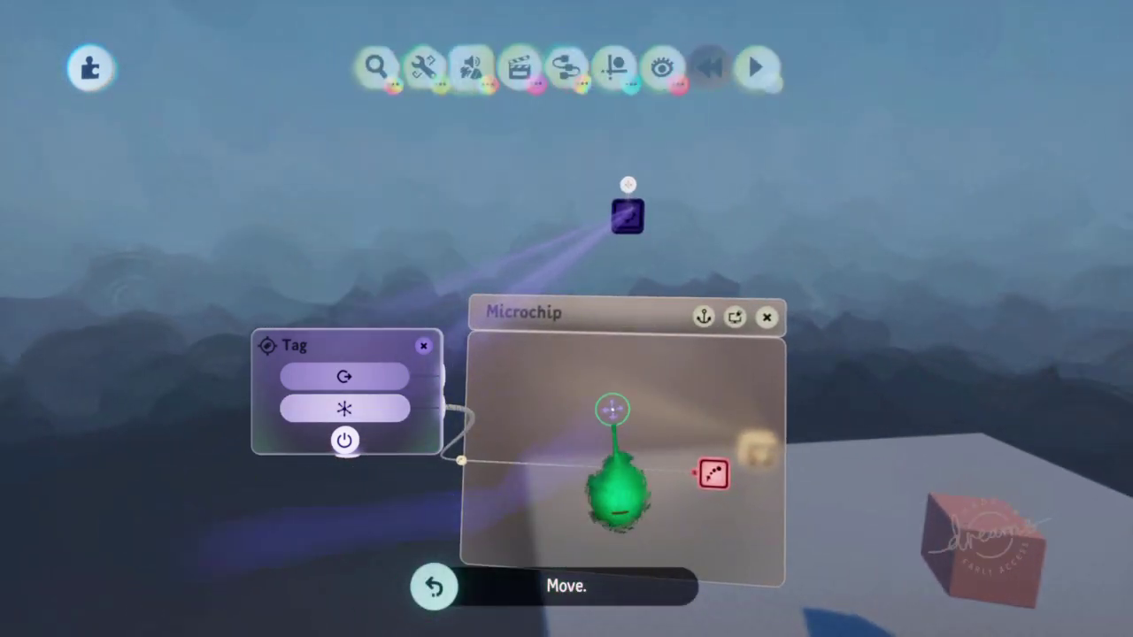
left_click(567, 68)
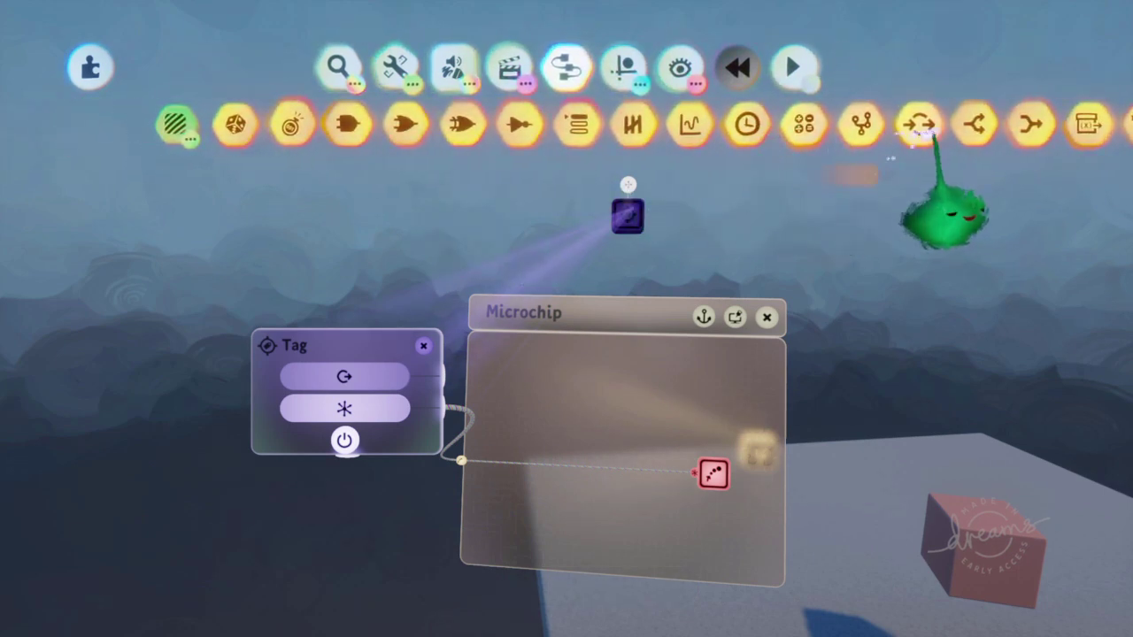
left_click(916, 124)
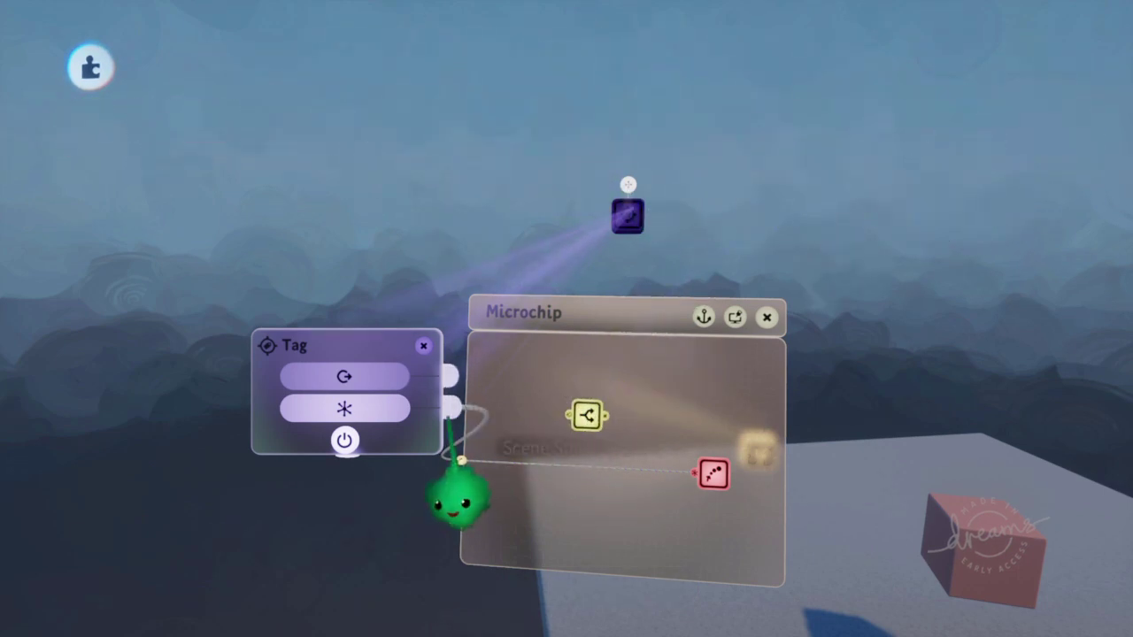
left_click(573, 494)
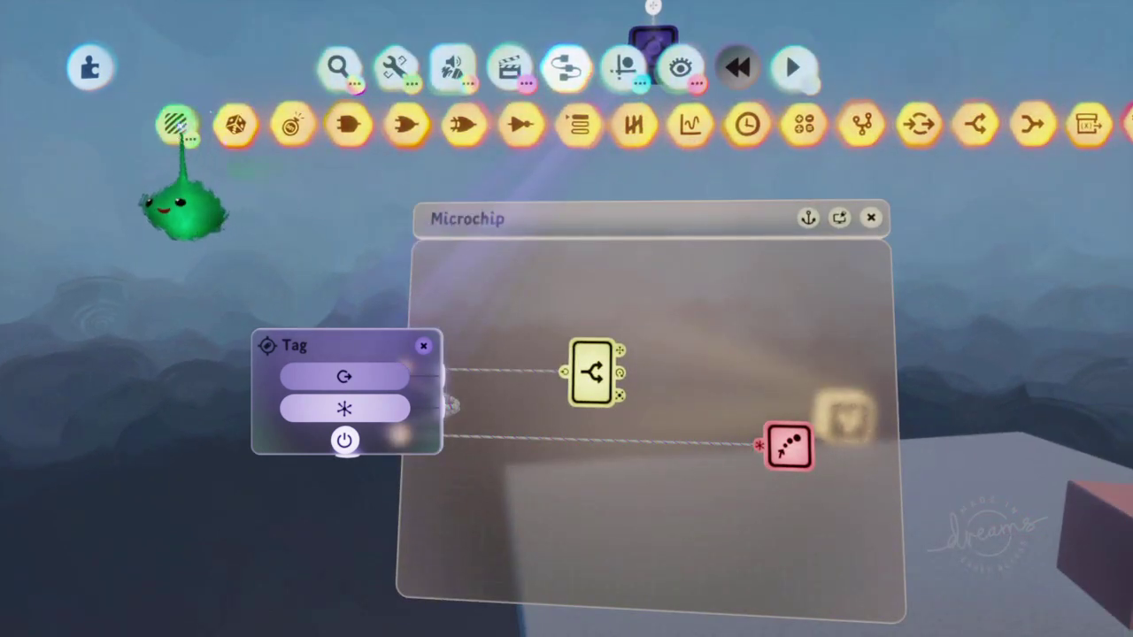
left_click(177, 124)
left_click(772, 118)
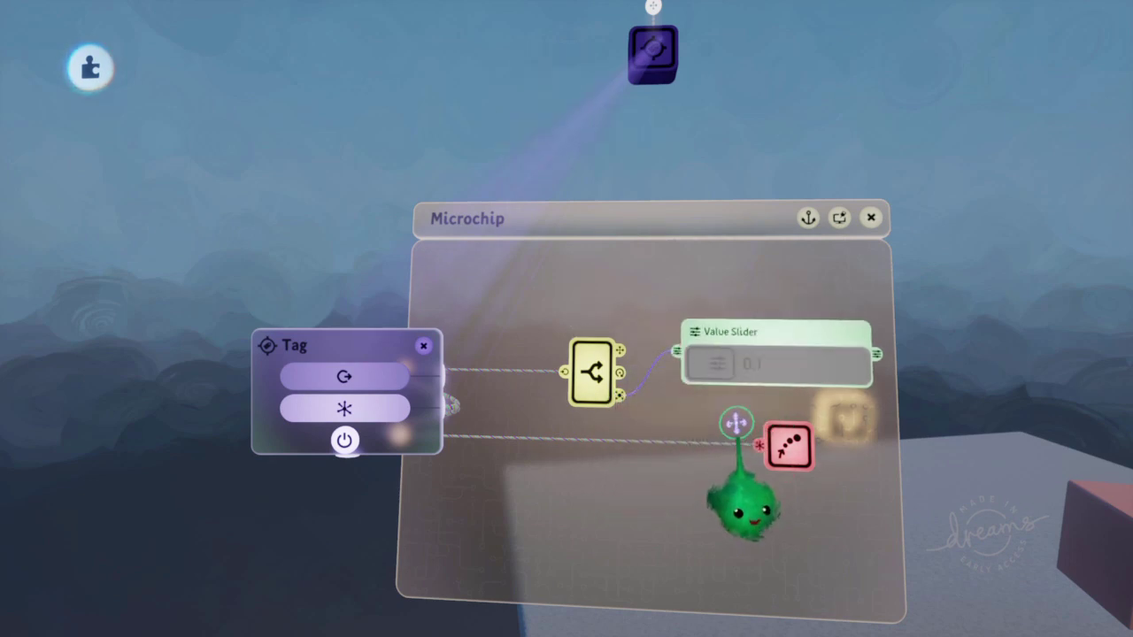
middle_click_drag(469, 439, 606, 215)
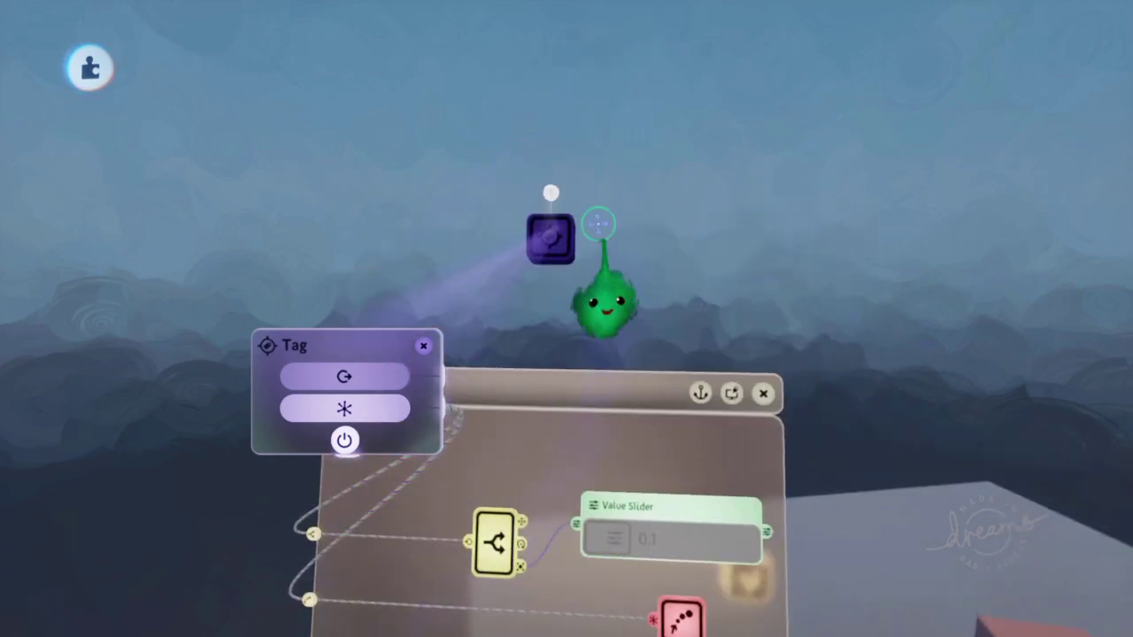
left_click_drag(546, 357, 539, 463)
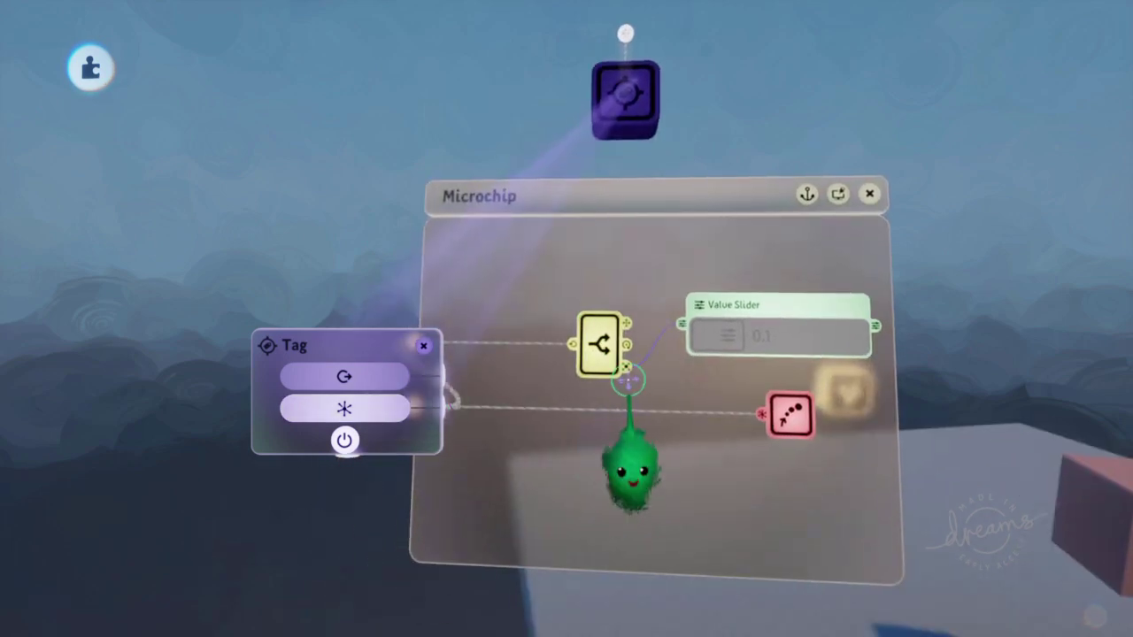
scroll(779, 392, "up", 3)
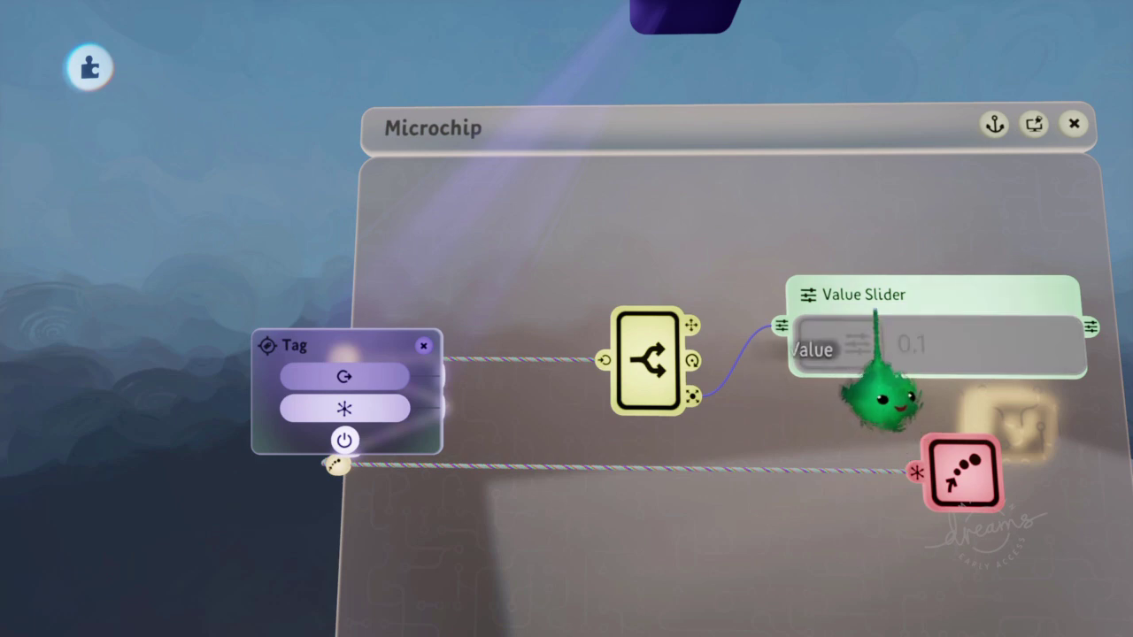
key("Delete")
key("Delete")
scroll(682, 366, "down", 3)
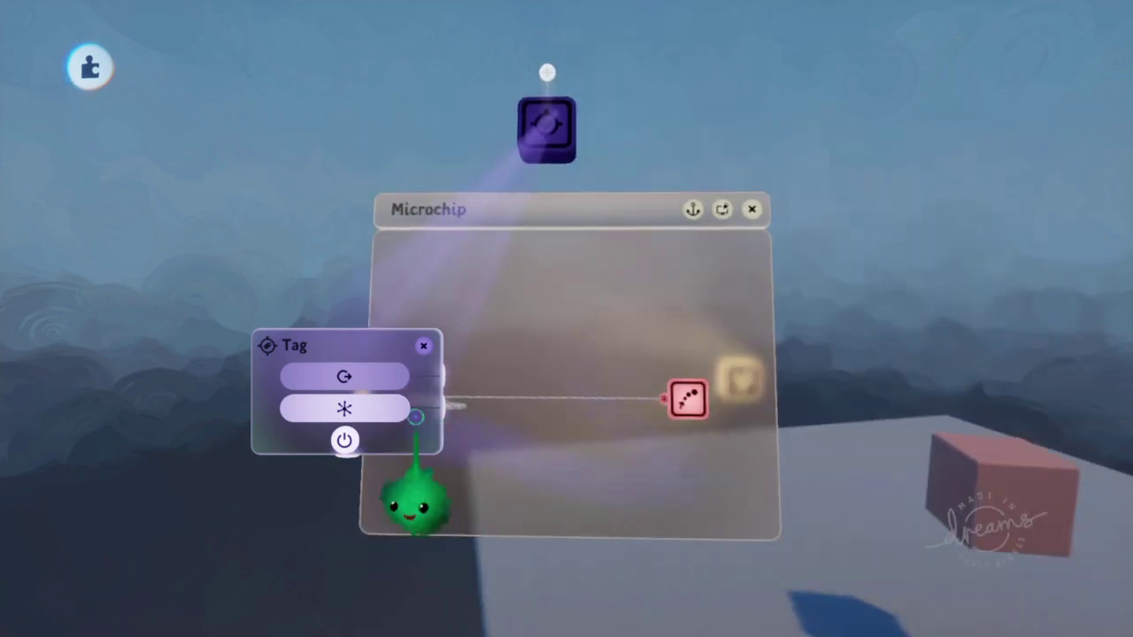
left_click_drag(415, 416, 568, 163)
- Browse the Movers & Outputs gadgets, then close the gadget menus
key("s")
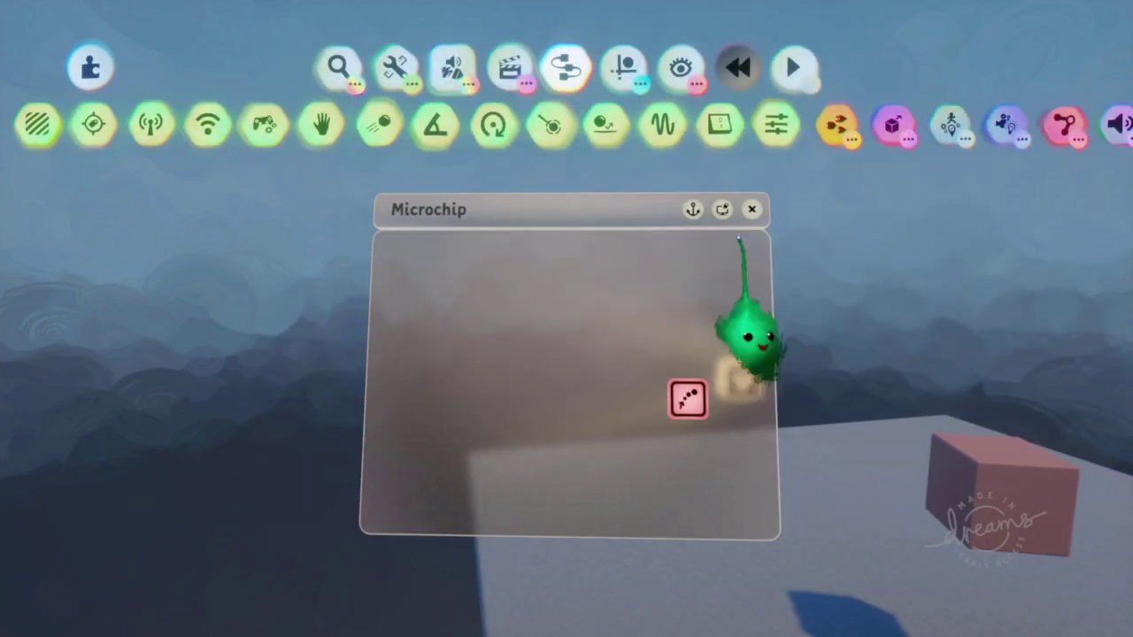
left_click(840, 129)
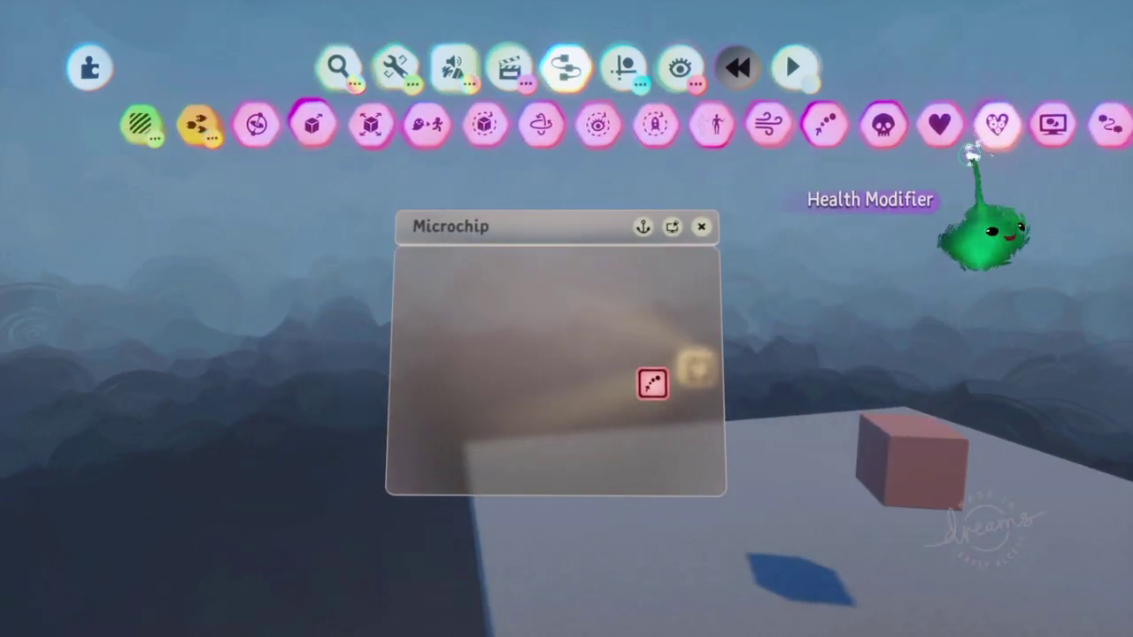
mouse_move(973, 228)
middle_mouse_down()
mouse_move(876, 407)
mouse_move(817, 399)
middle_mouse_up()
key("Escape")
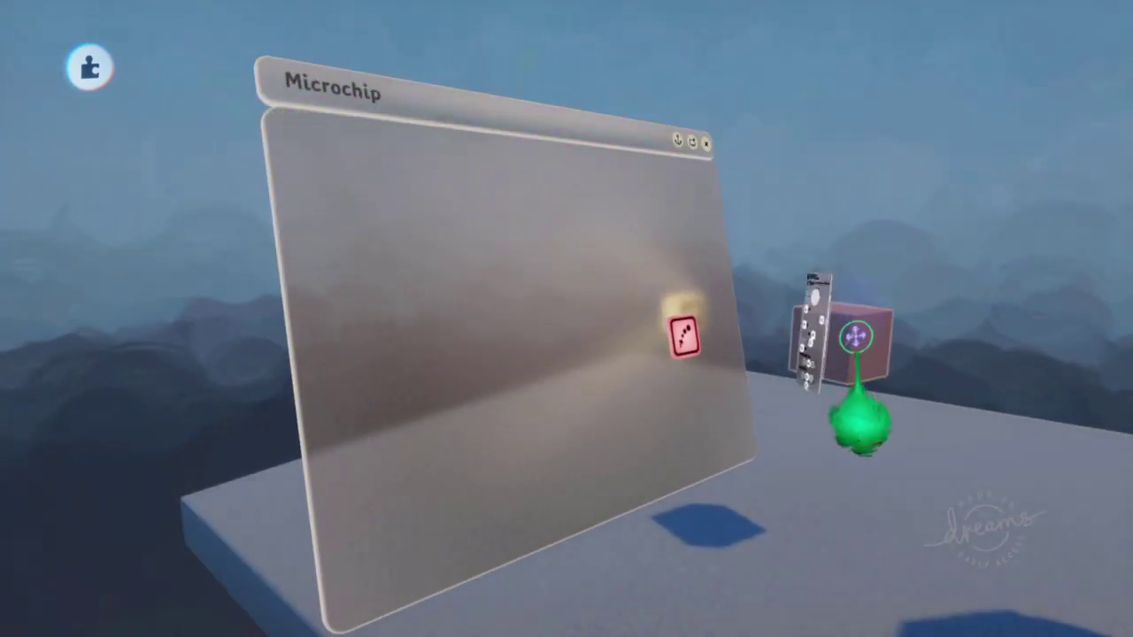
- Inspect the cube's physical properties and the box tower's physics and look settings
left_click(855, 336)
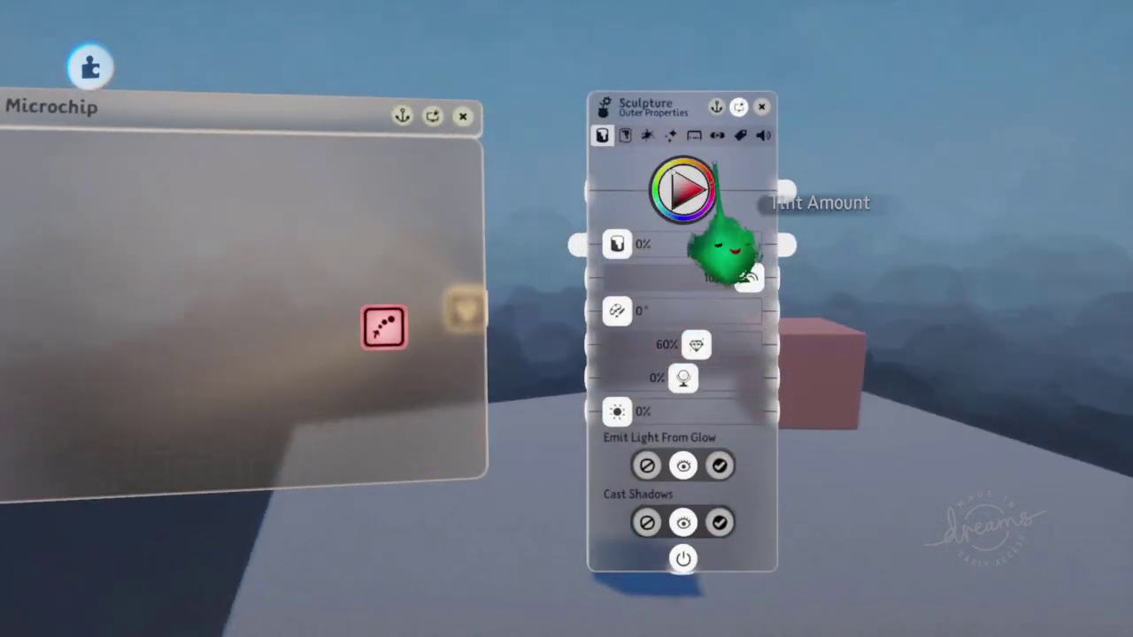
left_click(694, 136)
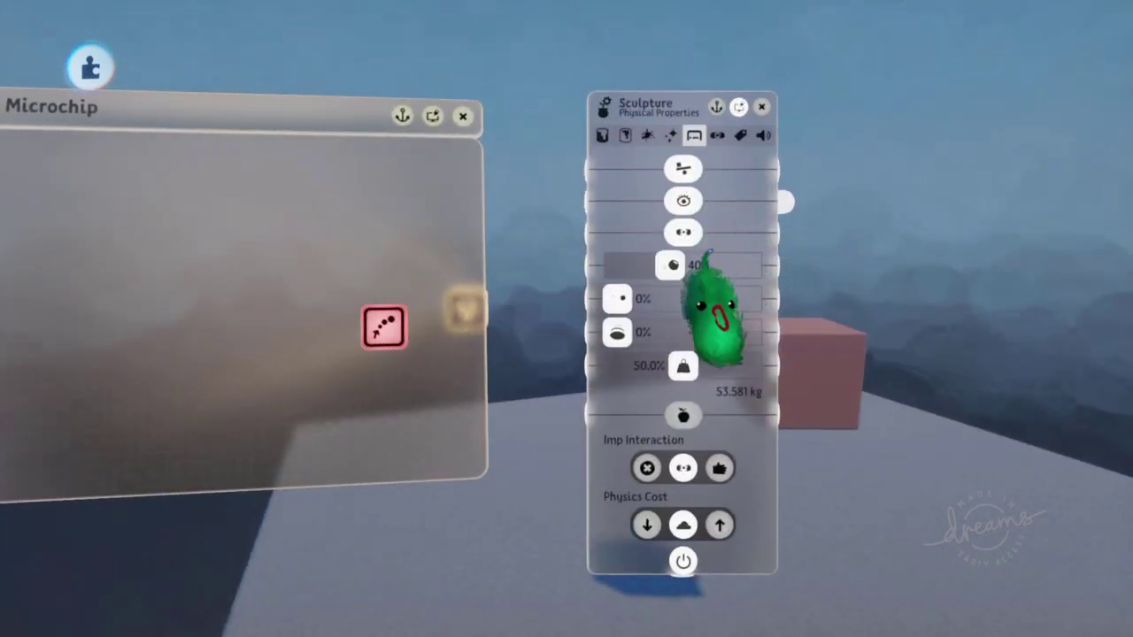
key("Escape")
mouse_move(728, 519)
middle_mouse_down()
mouse_move(726, 536)
mouse_move(665, 413)
mouse_move(654, 519)
mouse_move(682, 472)
mouse_move(749, 240)
middle_mouse_up()
left_click(720, 261)
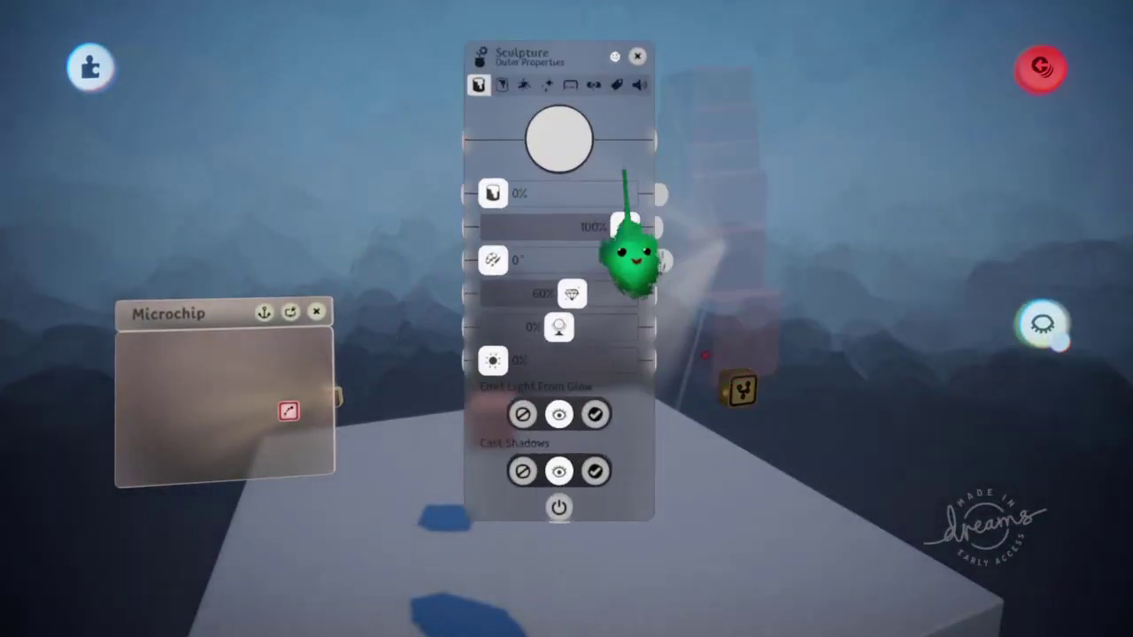
left_click(570, 84)
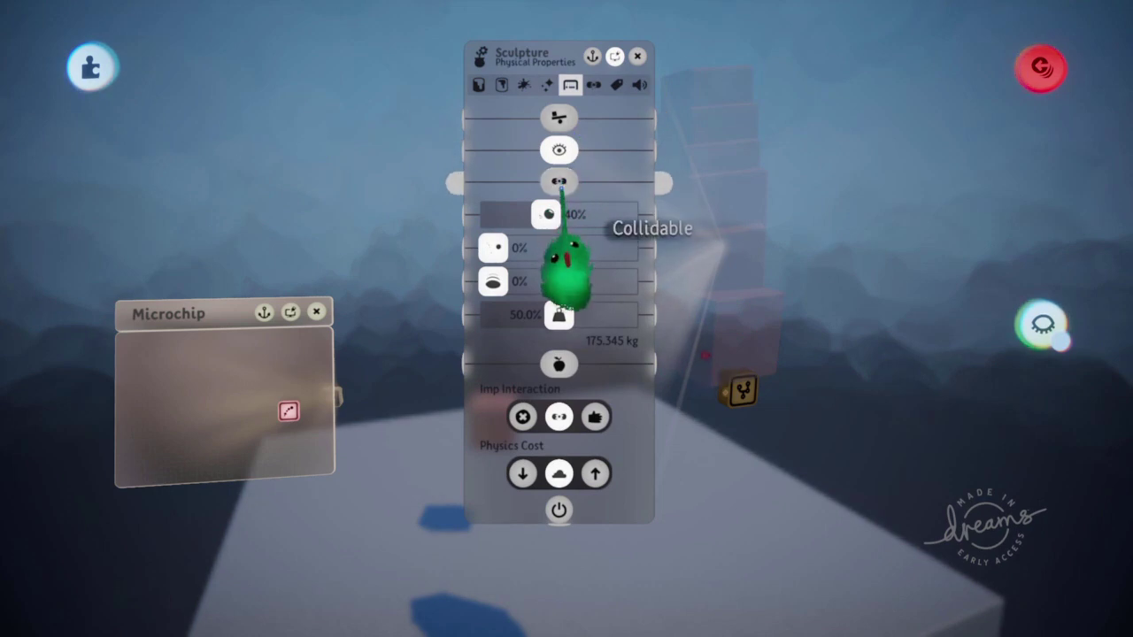
left_click(478, 84)
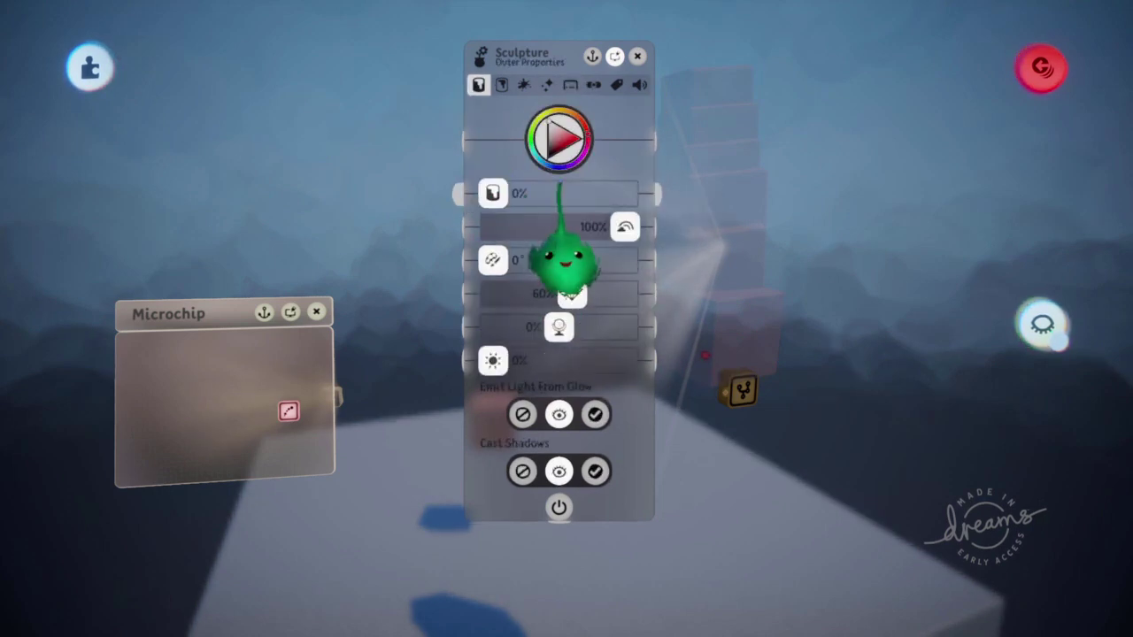
key("Escape")
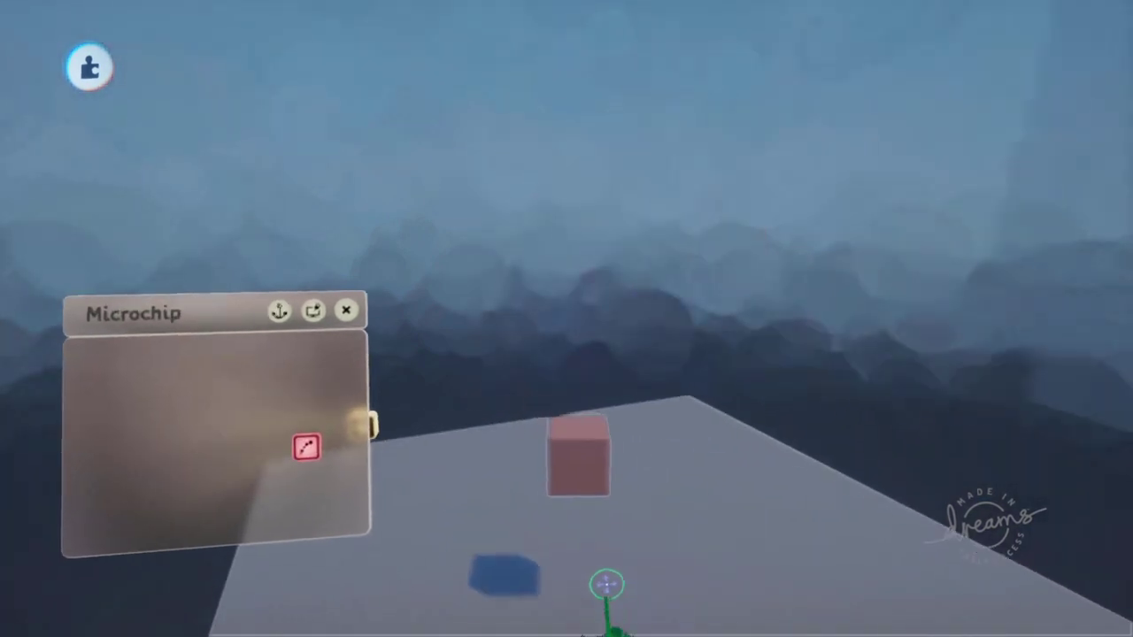
- Place a Bump sensor on the pink cube
key("space")
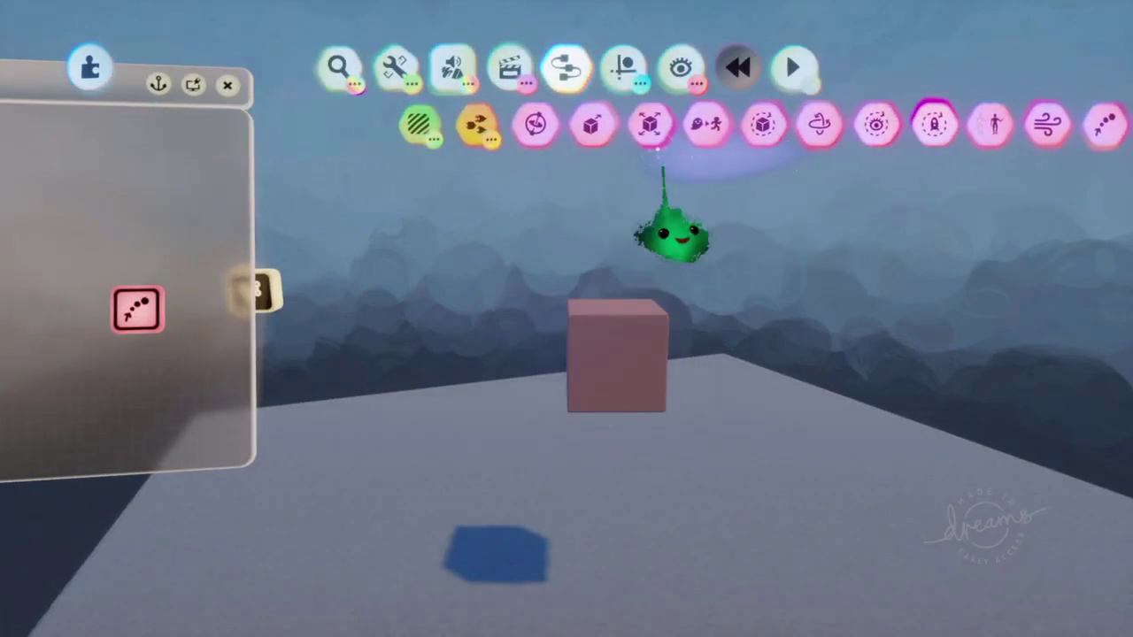
left_click(476, 124)
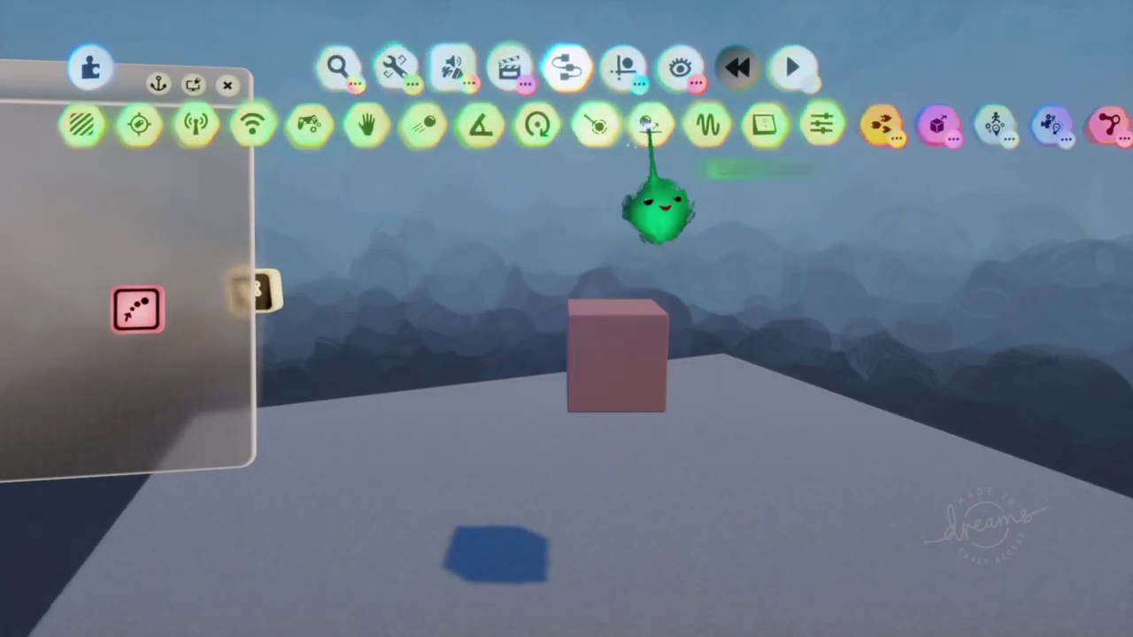
left_click(649, 125)
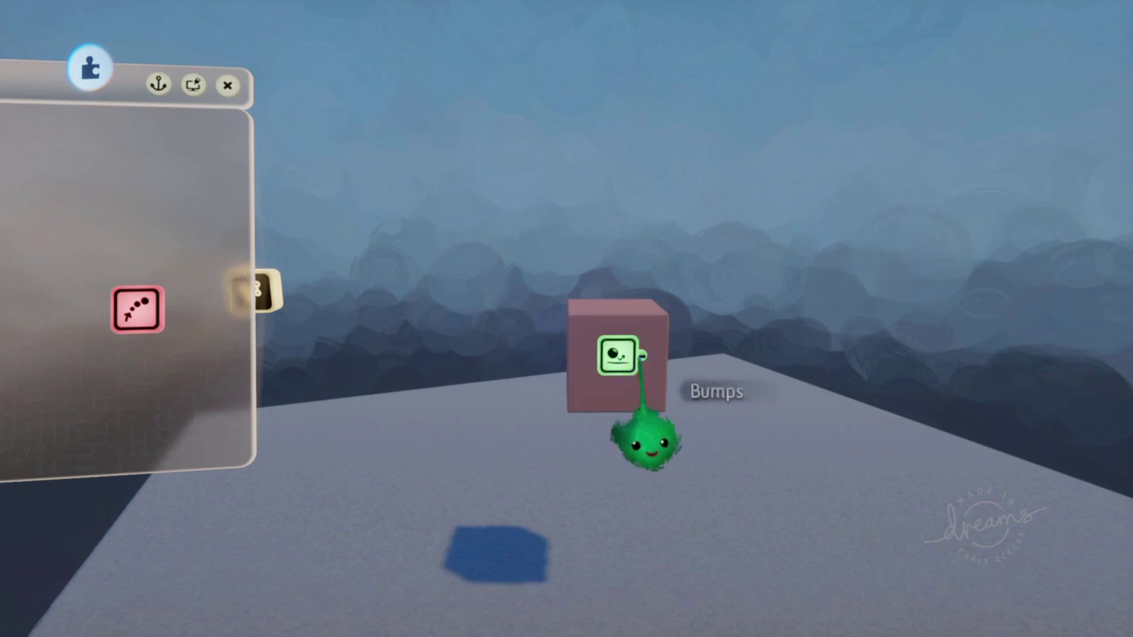
- Add a new logic gadget to the microchip and wire the bump sensor into it
key("space")
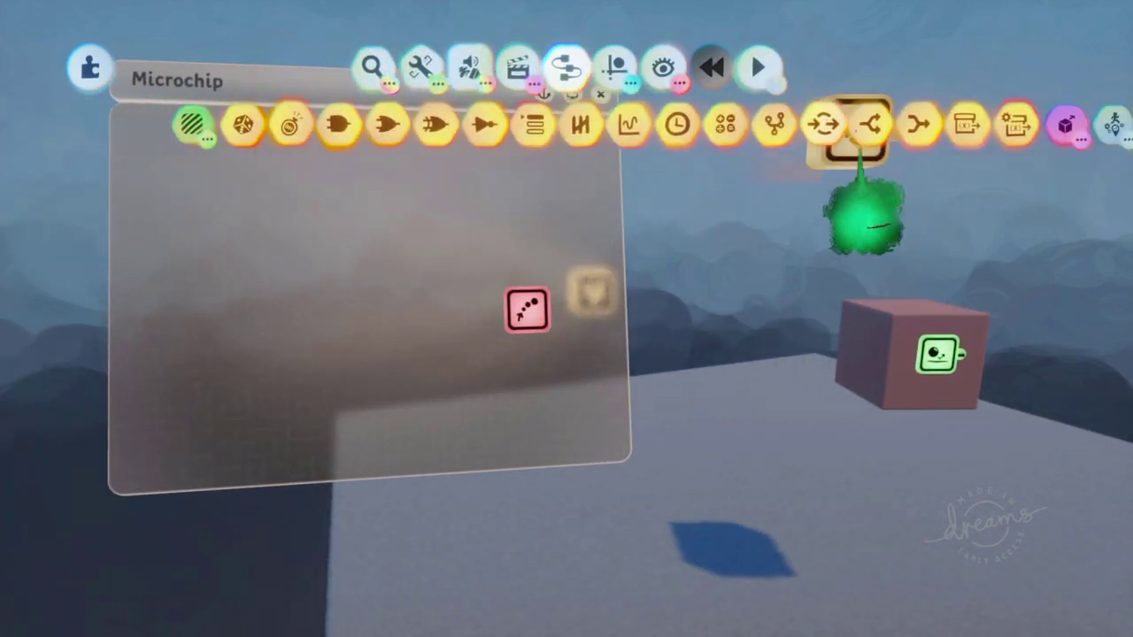
left_click(842, 127)
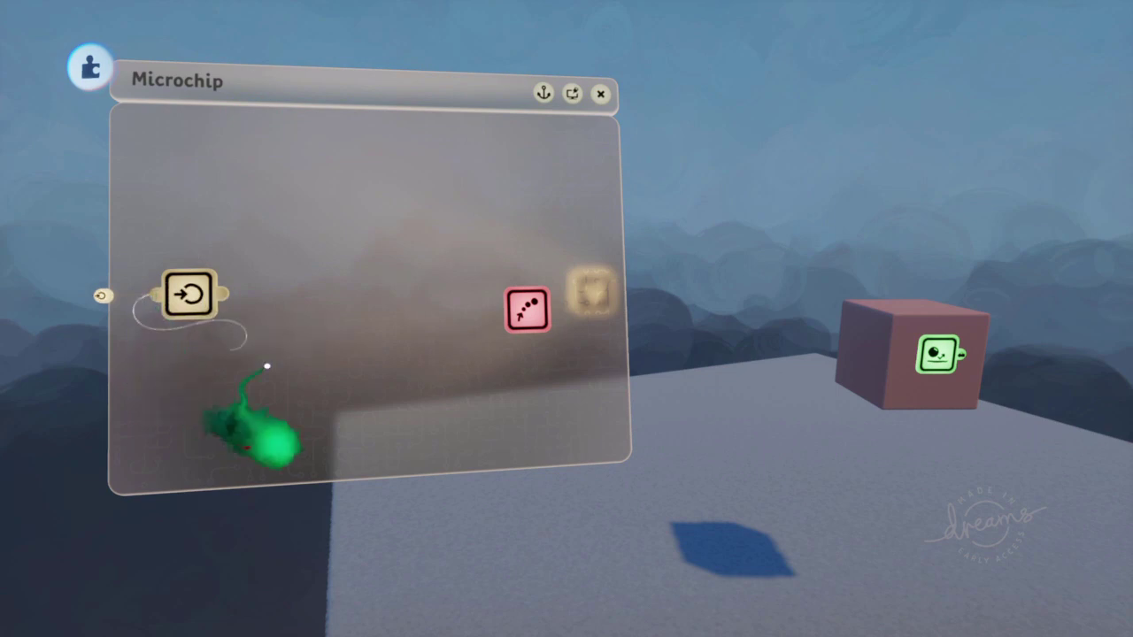
left_click_drag(267, 366, 716, 365)
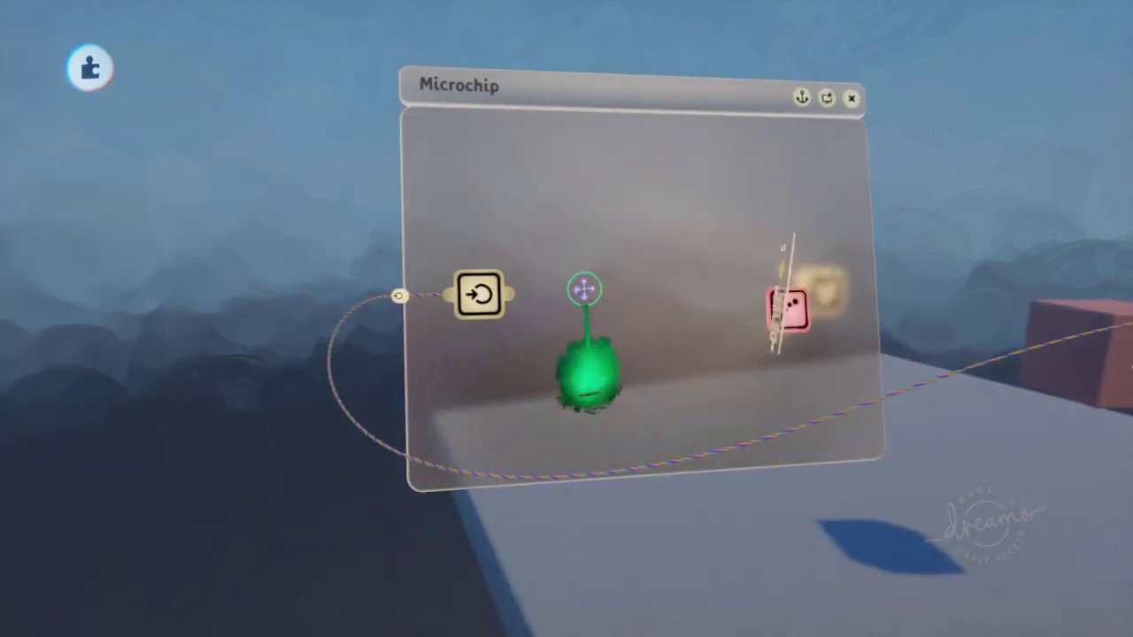
left_click(584, 292)
key("Escape")
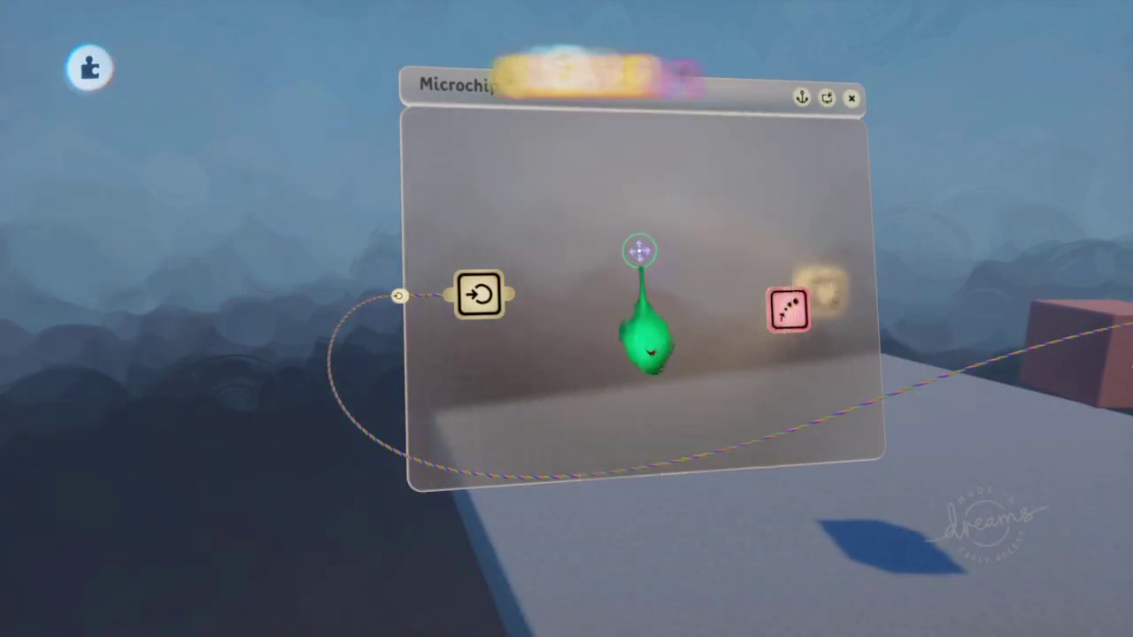
key("Tab")
- Place a Splitter in the microchip after the bump gadget, then bring in a Combiner
left_click(893, 124)
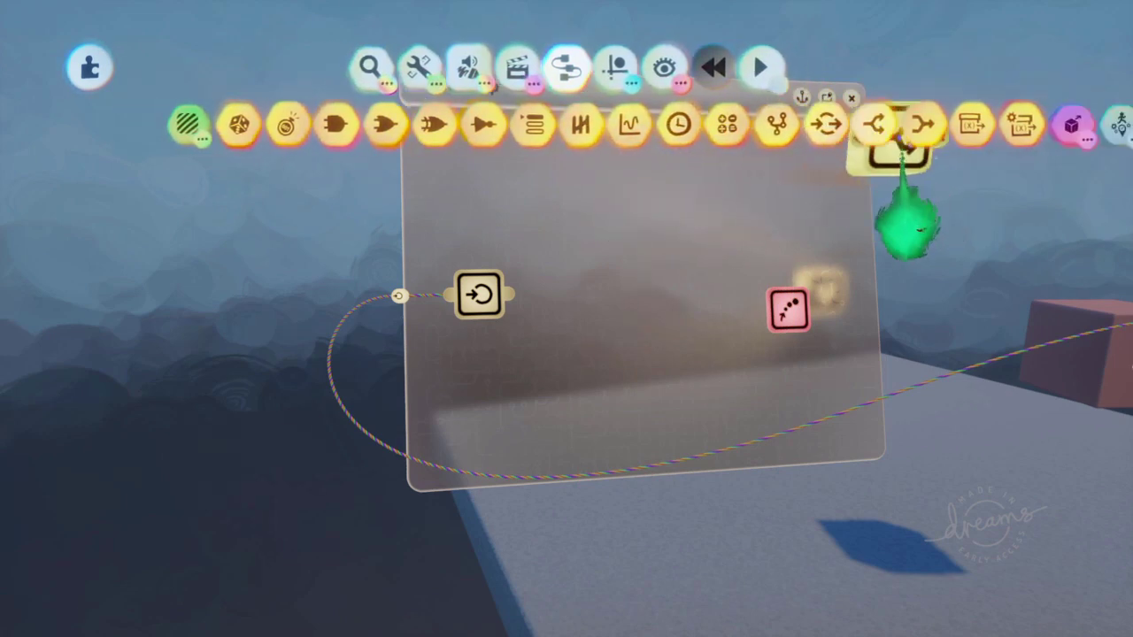
left_click(584, 303)
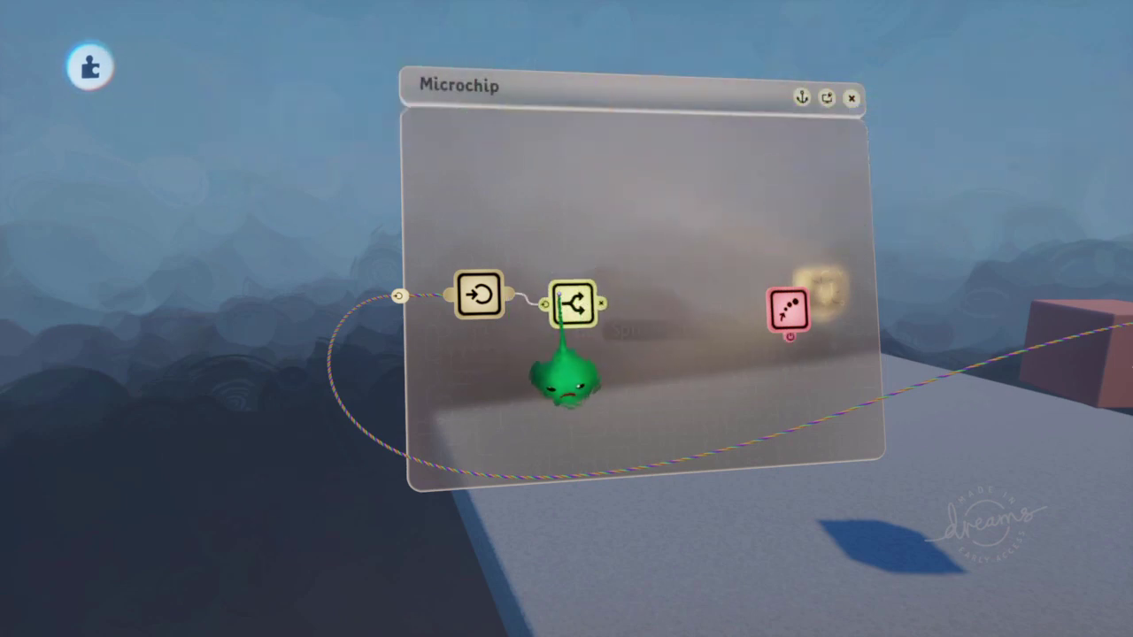
left_click(575, 314)
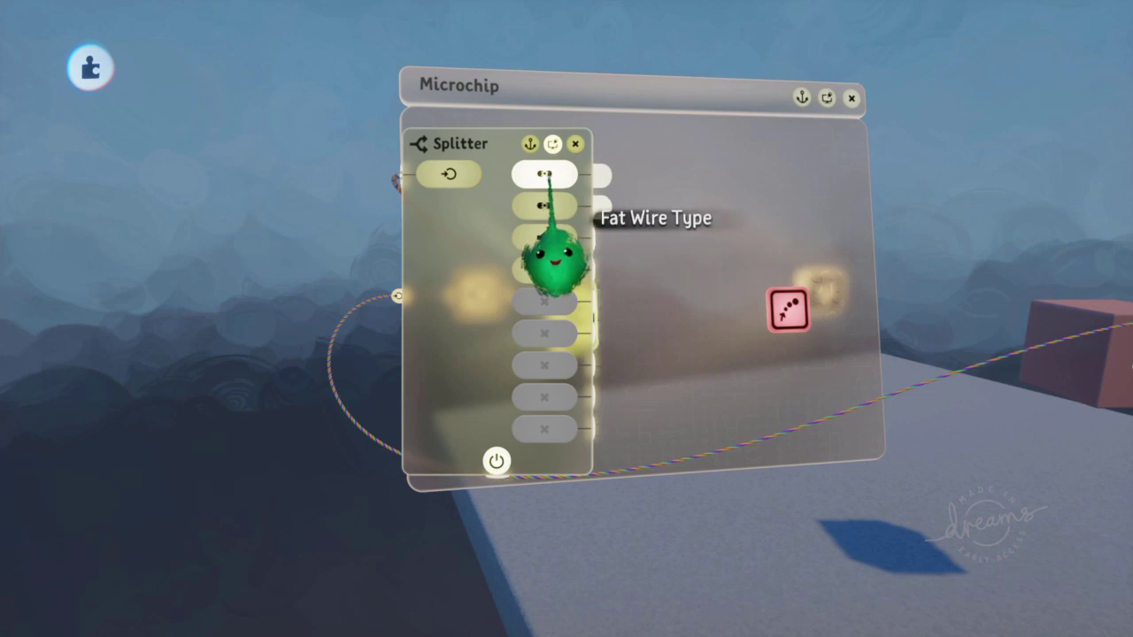
key("Escape")
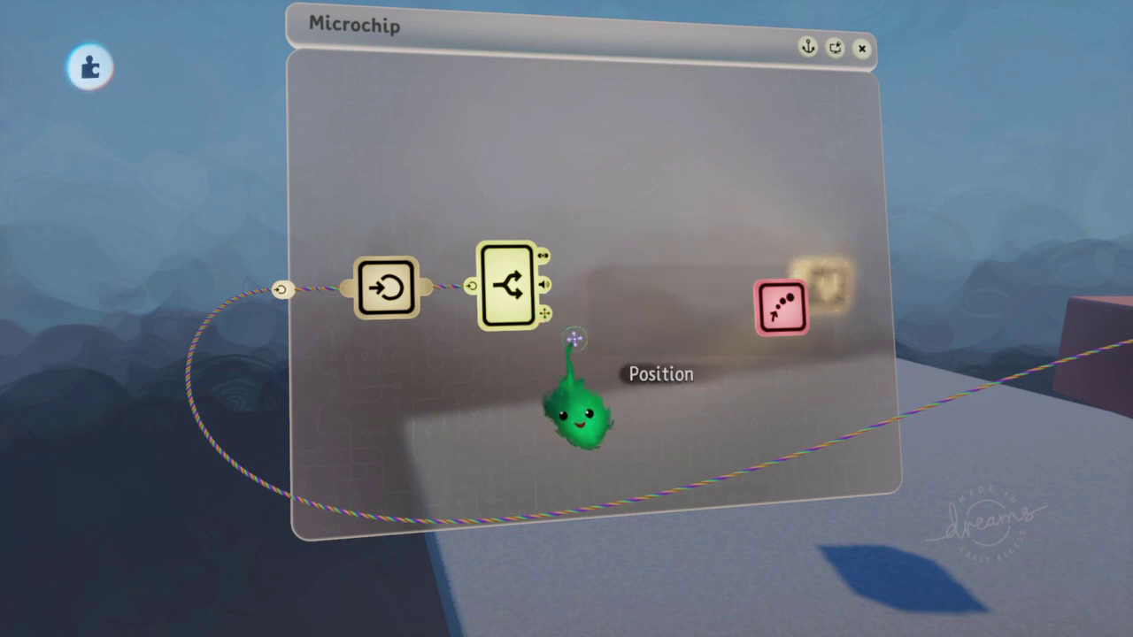
key("space")
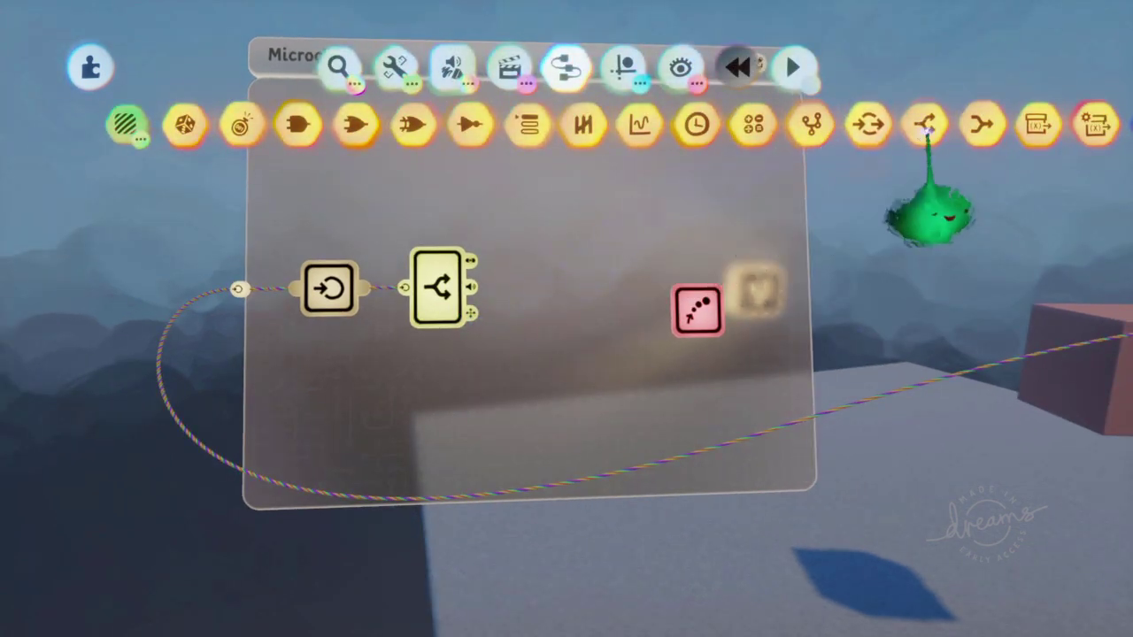
left_click(981, 124)
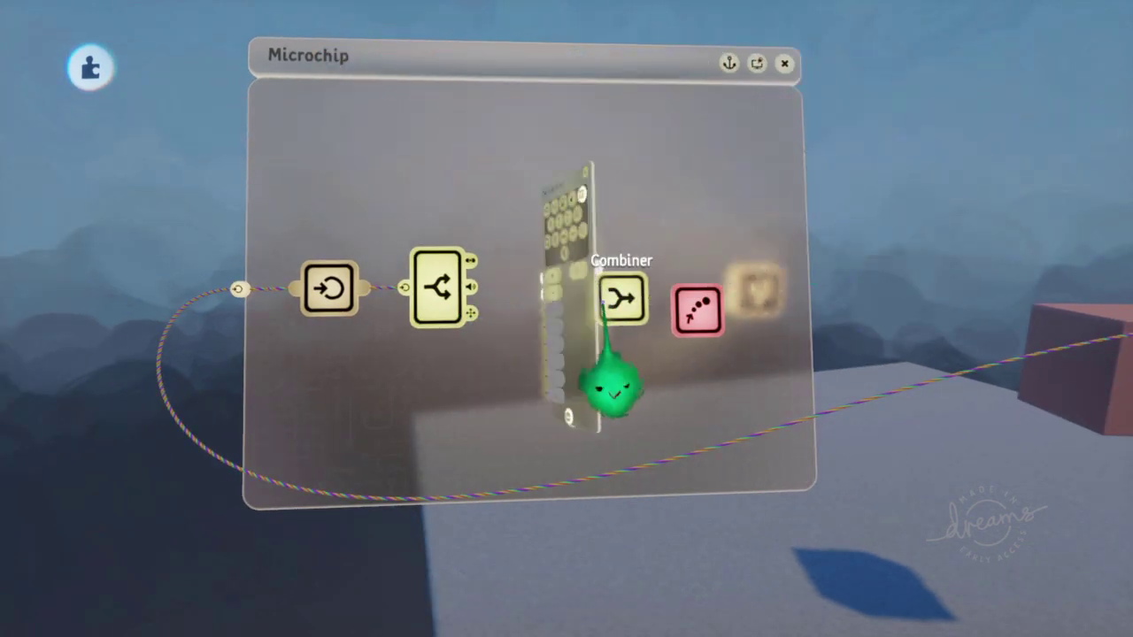
- Place a Transform Combiner in the microchip and bring up the Emitter's settings
left_click(610, 384)
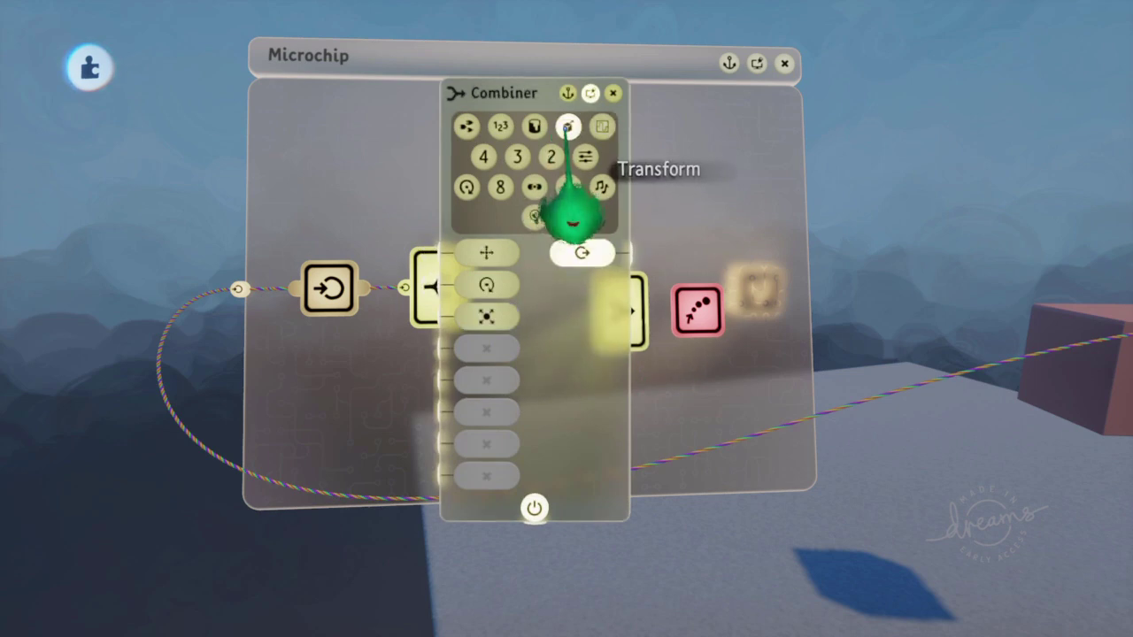
key("Escape")
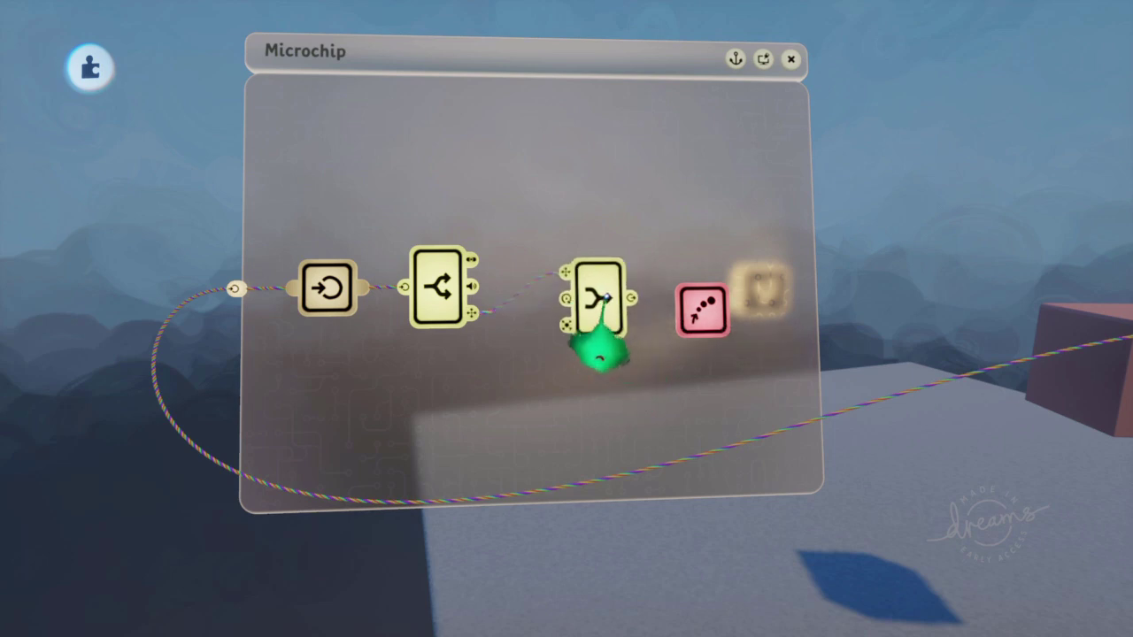
left_click(703, 311)
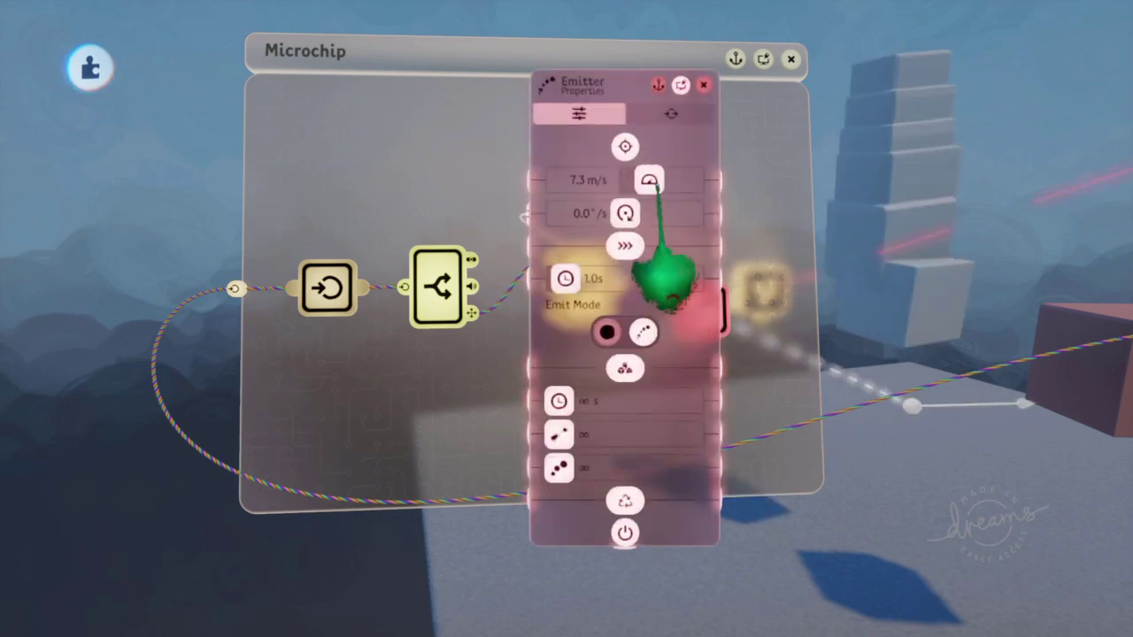
- Wire the Combiner's output into the Emitter's Scene Space Transform input
left_click(671, 113)
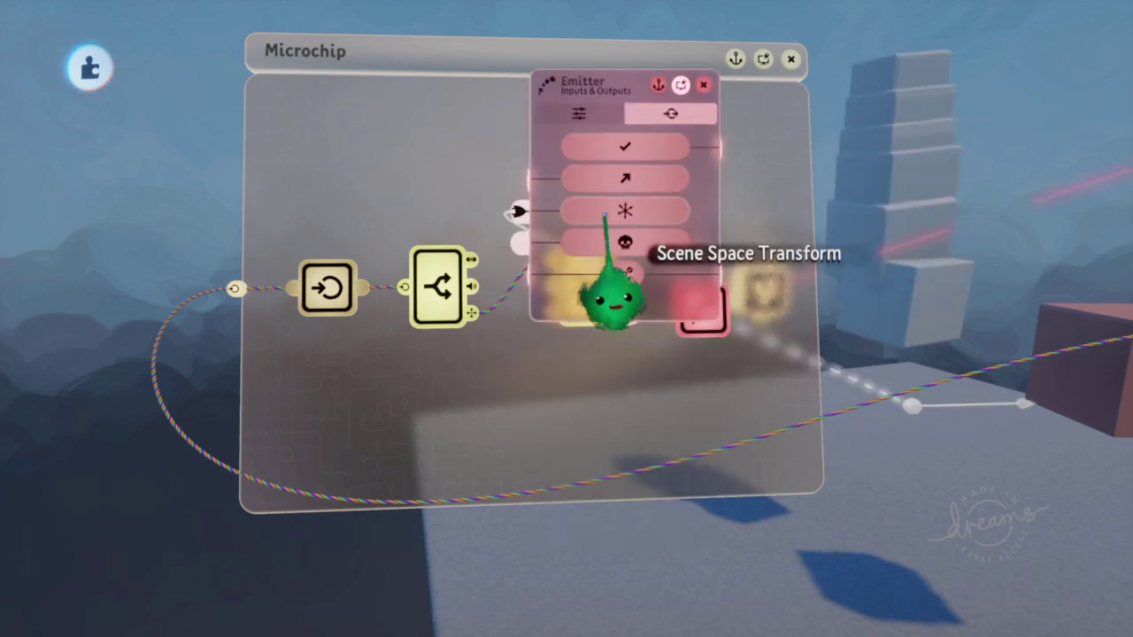
left_click_drag(611, 296, 575, 305)
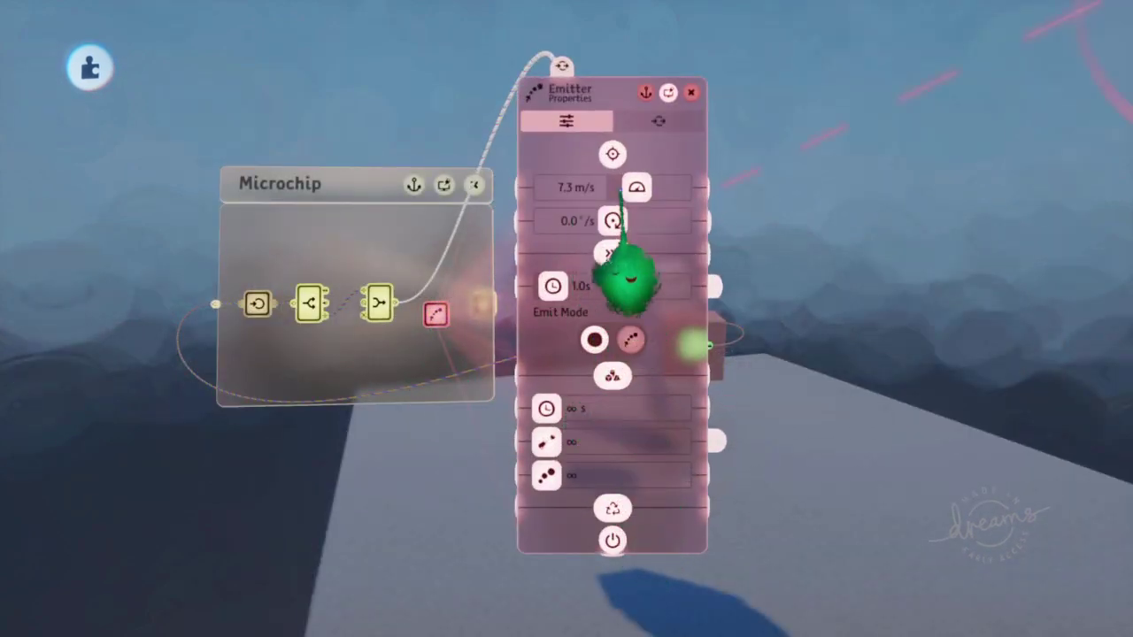
left_click_drag(633, 372, 630, 368)
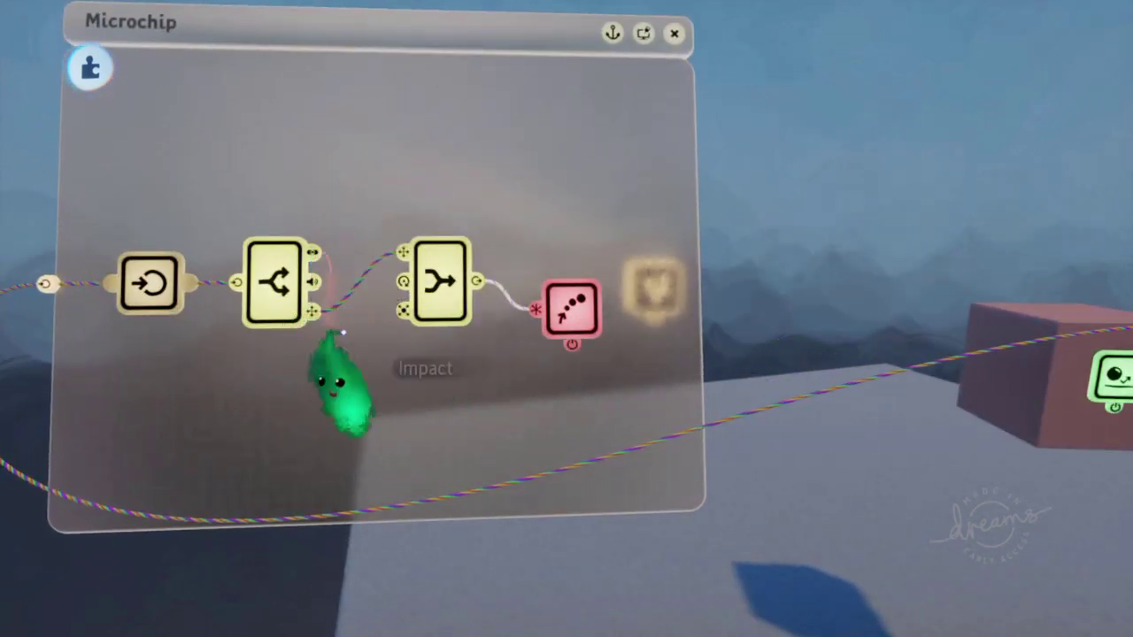
- Rearrange the microchip, moving the Combiner lower and the Emitter up and right
left_click_drag(447, 374, 405, 480)
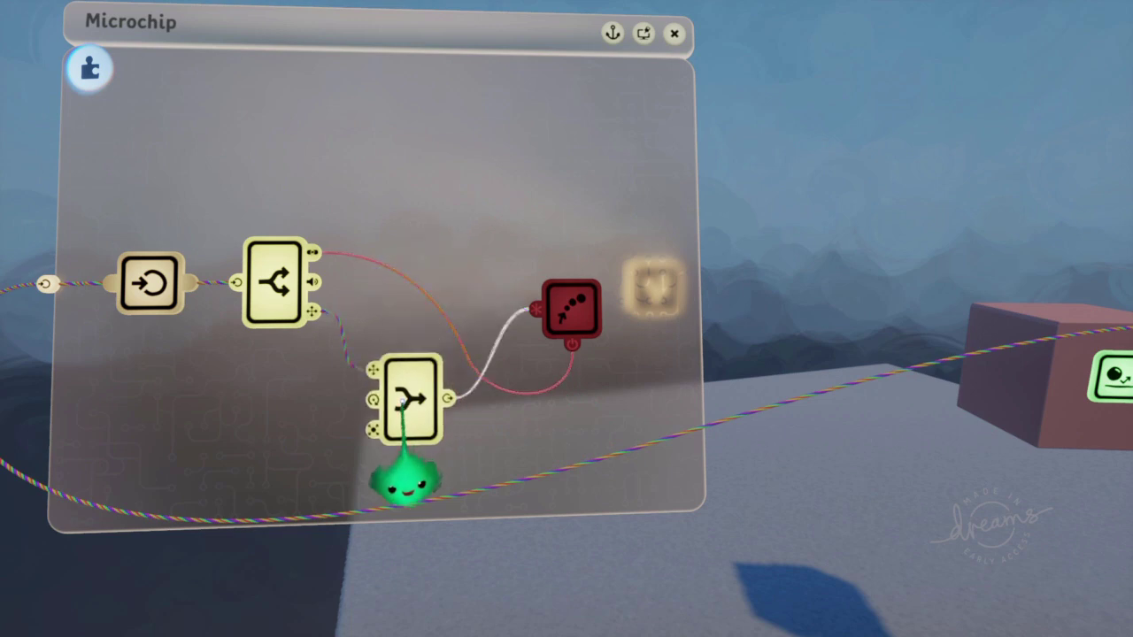
scroll(425, 358, "down", 5)
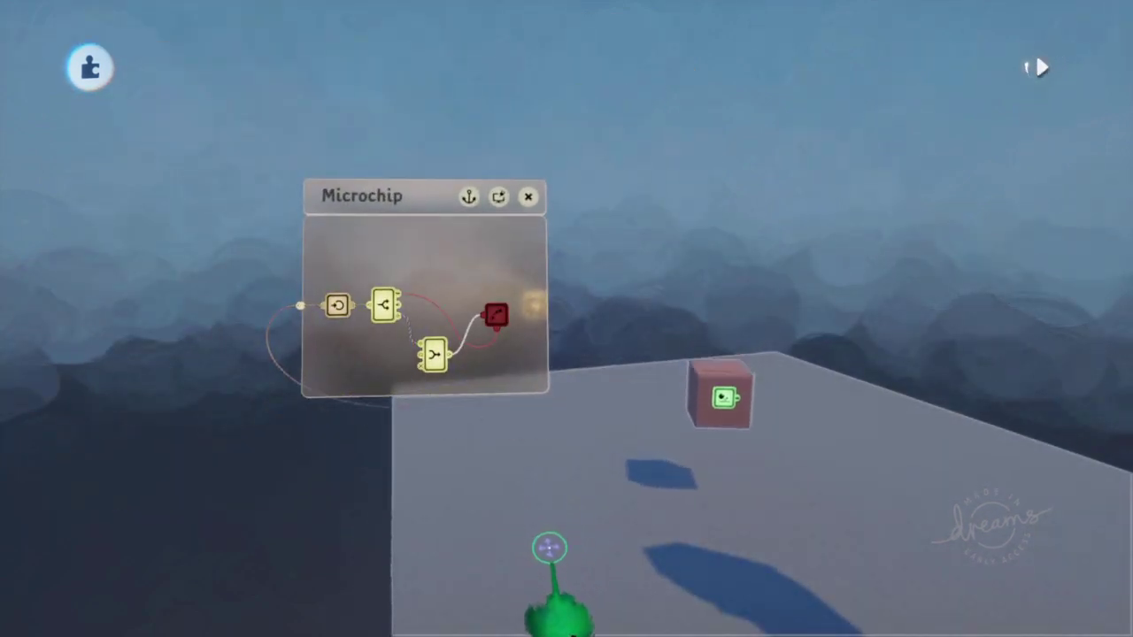
scroll(566, 561, "up", 4)
left_click_drag(596, 519, 700, 387)
left_click(606, 494)
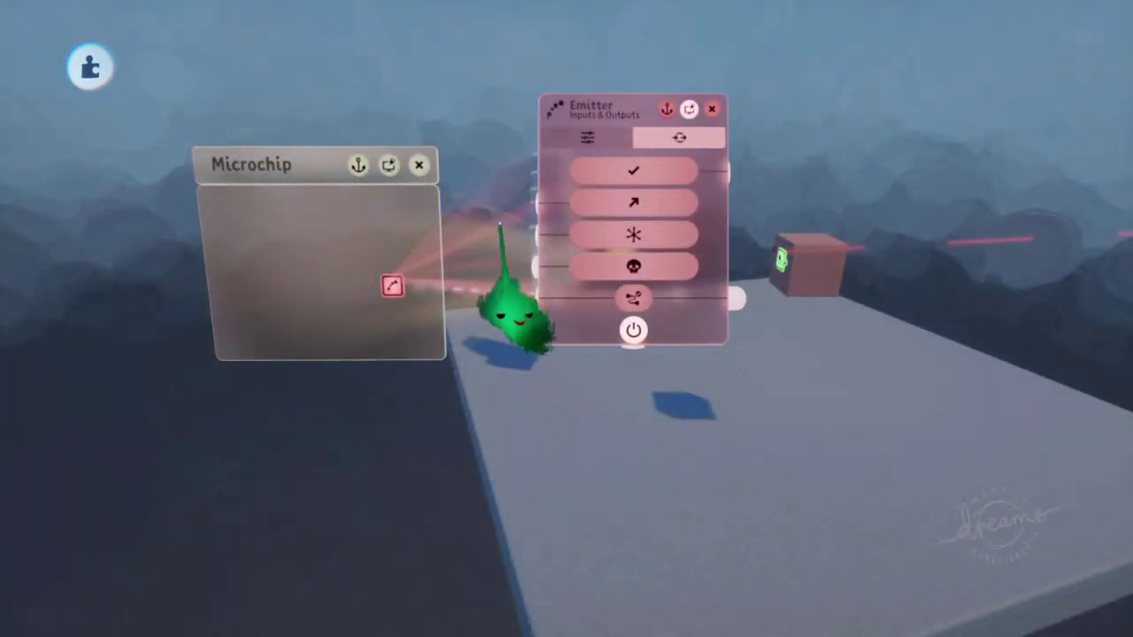
- Add a Switch gadget wired to the Emitter's Destroy Emitted Objects input
left_click(566, 67)
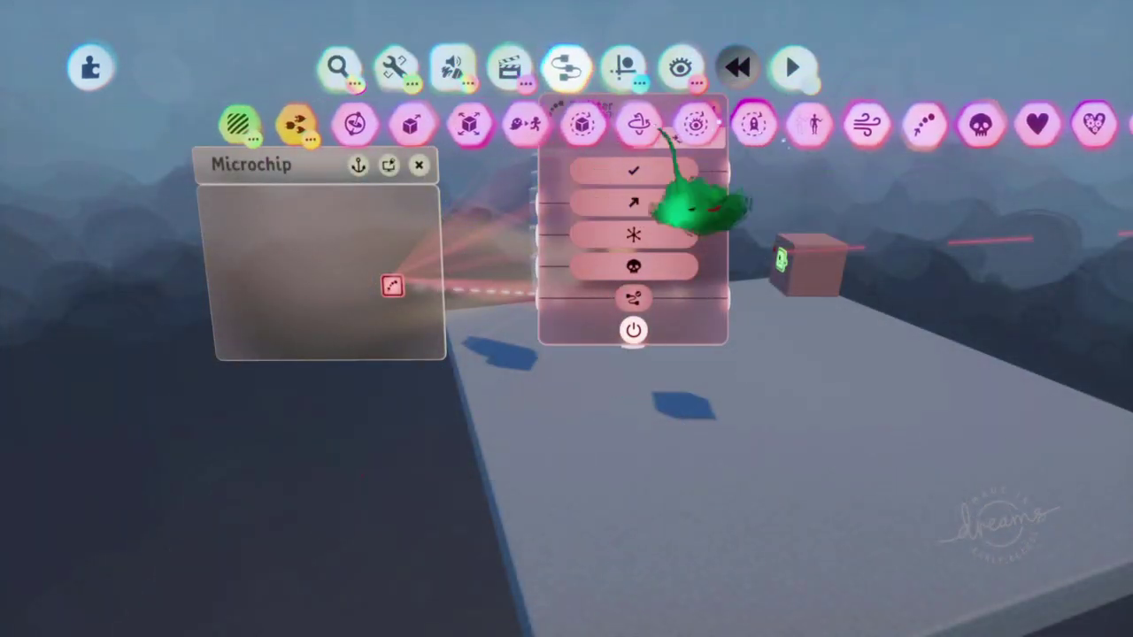
left_click(777, 142)
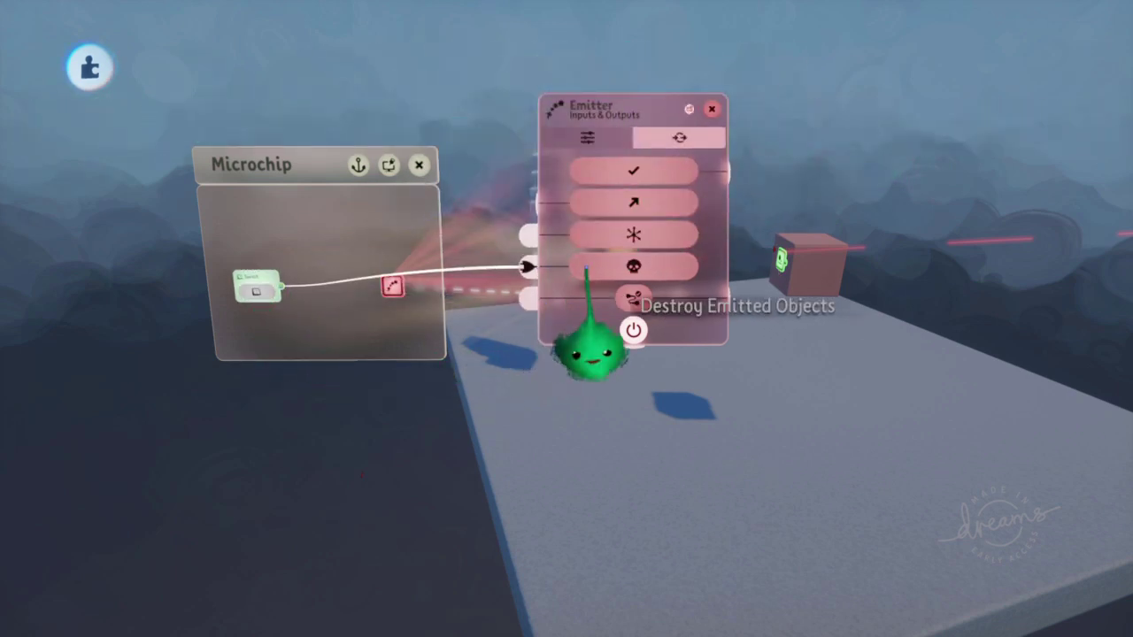
left_click_drag(651, 354, 372, 571)
left_click_drag(250, 292, 257, 347)
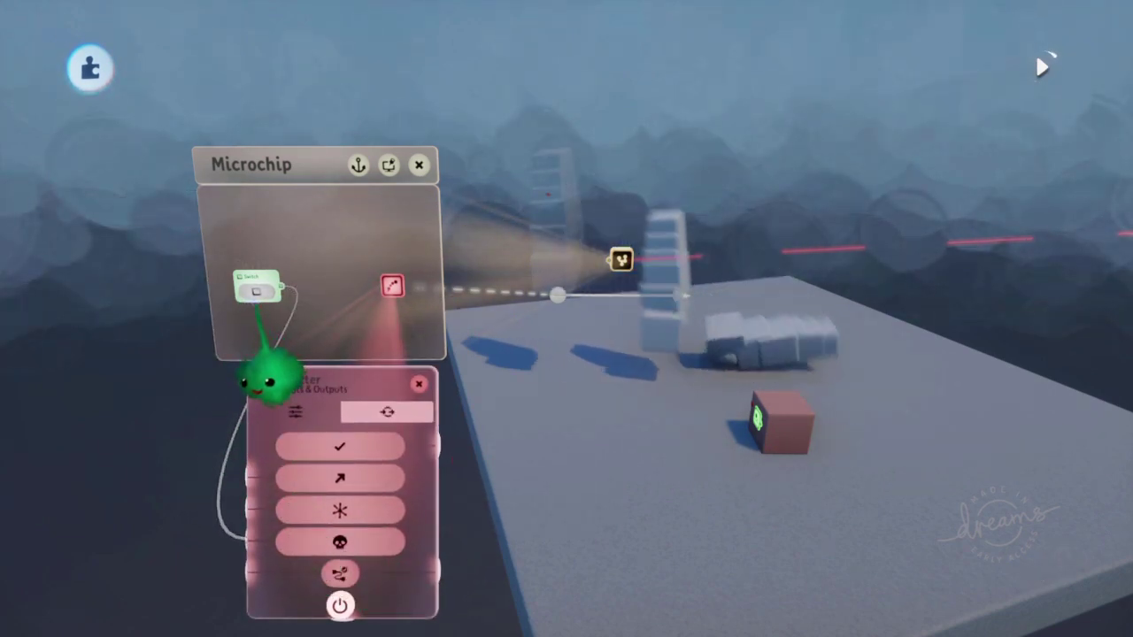
- Toggle the Switch on and off to test clearing the dominoes
left_click(265, 352)
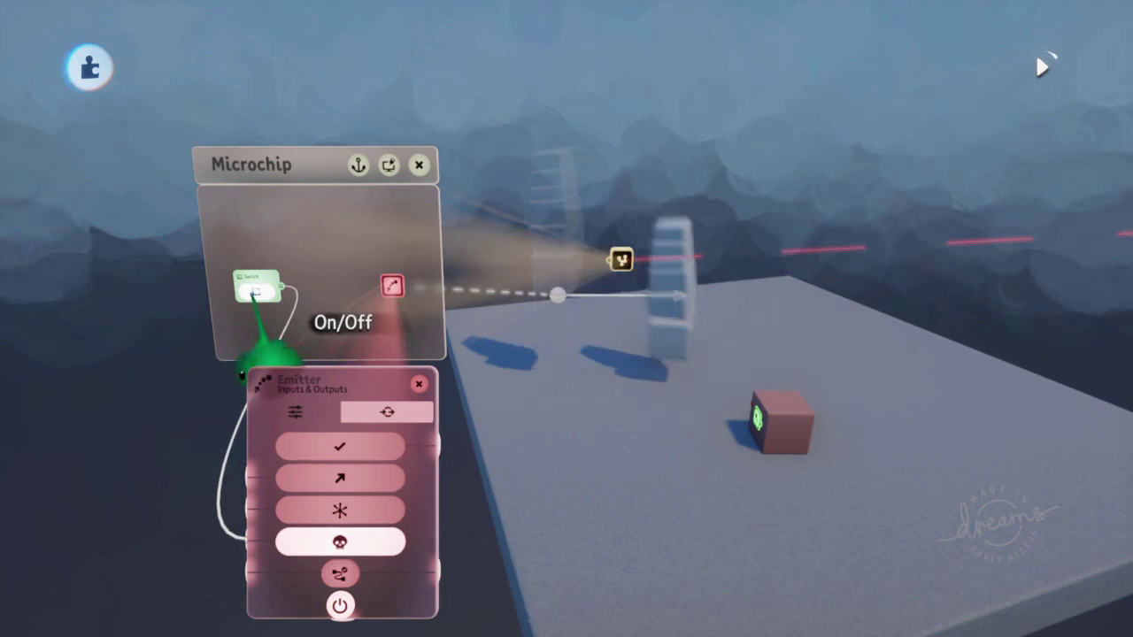
mouse_move(266, 359)
left_mouse_down()
mouse_move(283, 380)
mouse_move(392, 435)
mouse_move(366, 569)
mouse_move(250, 373)
left_mouse_up()
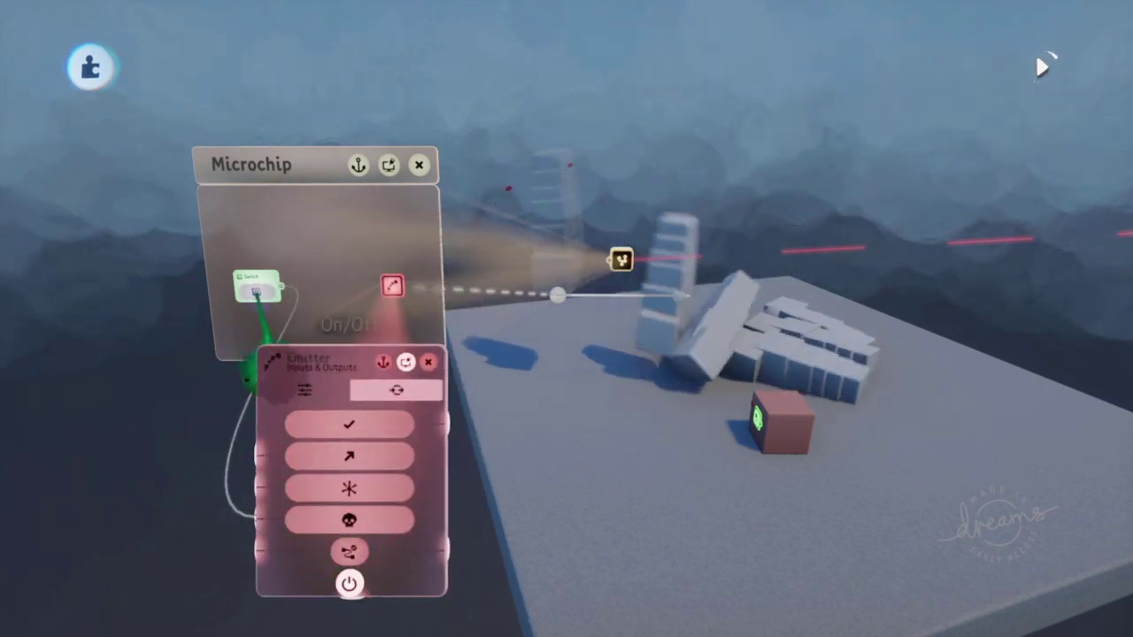
left_click(272, 347)
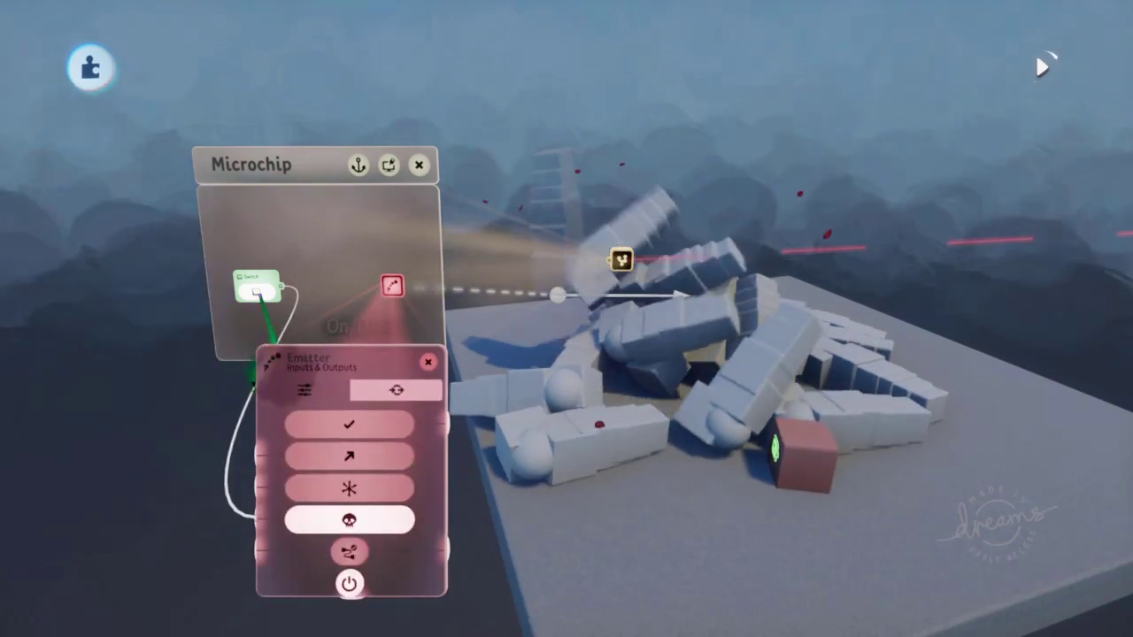
left_click(256, 293)
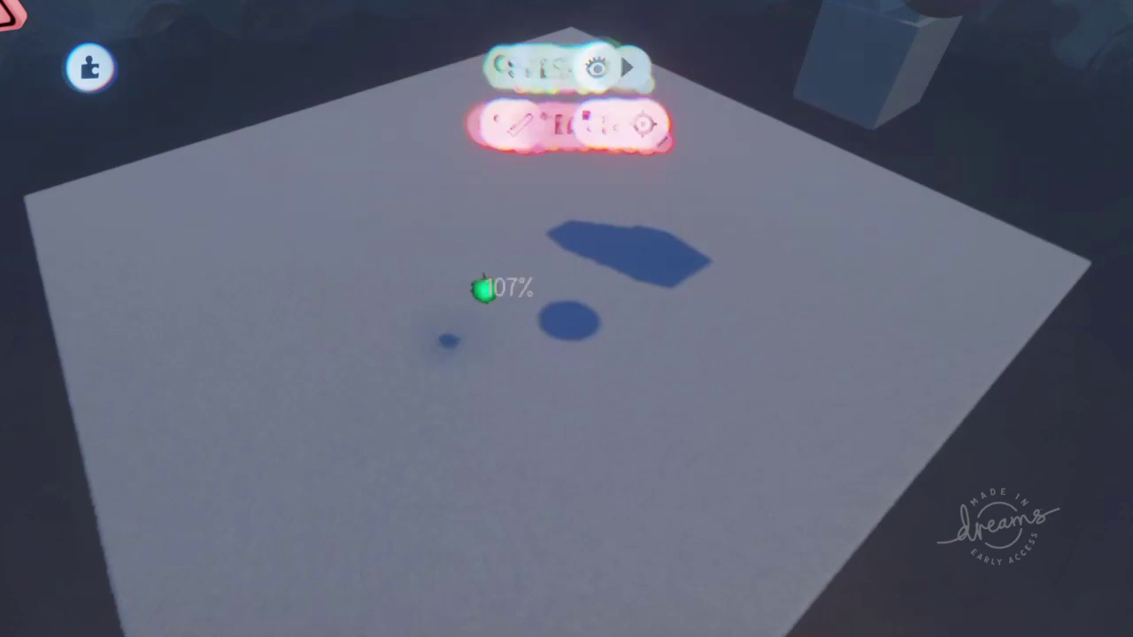
- Zoom to a side view and pull the green puppet out of the glass block
scroll(484, 288, "up", 10)
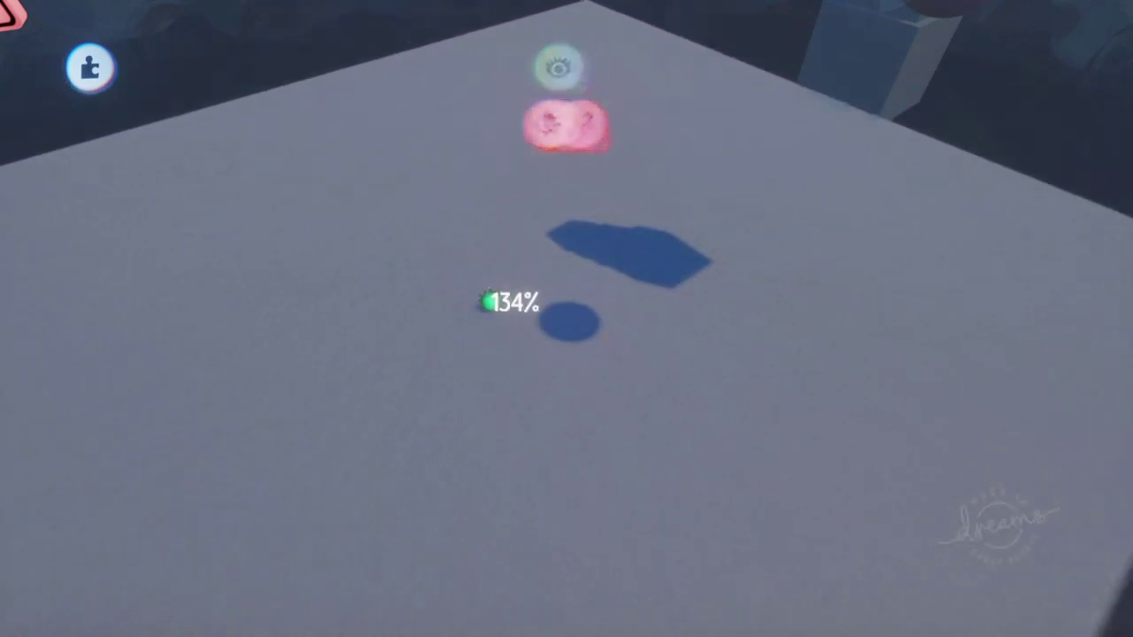
middle_click_drag(493, 310, 593, 297)
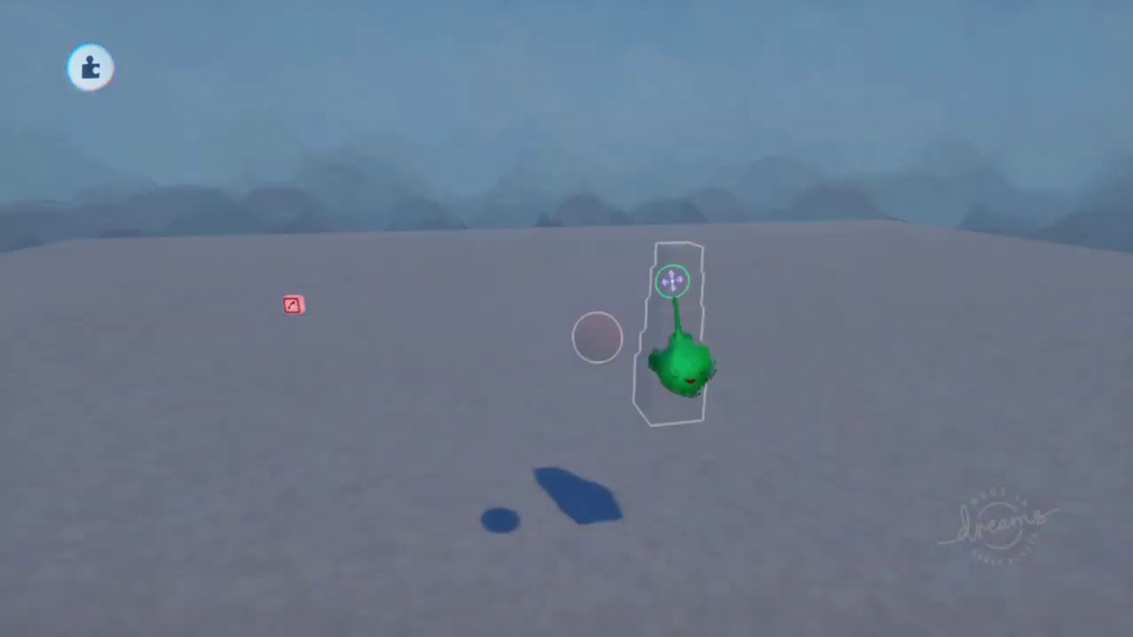
left_click_drag(597, 337, 519, 233)
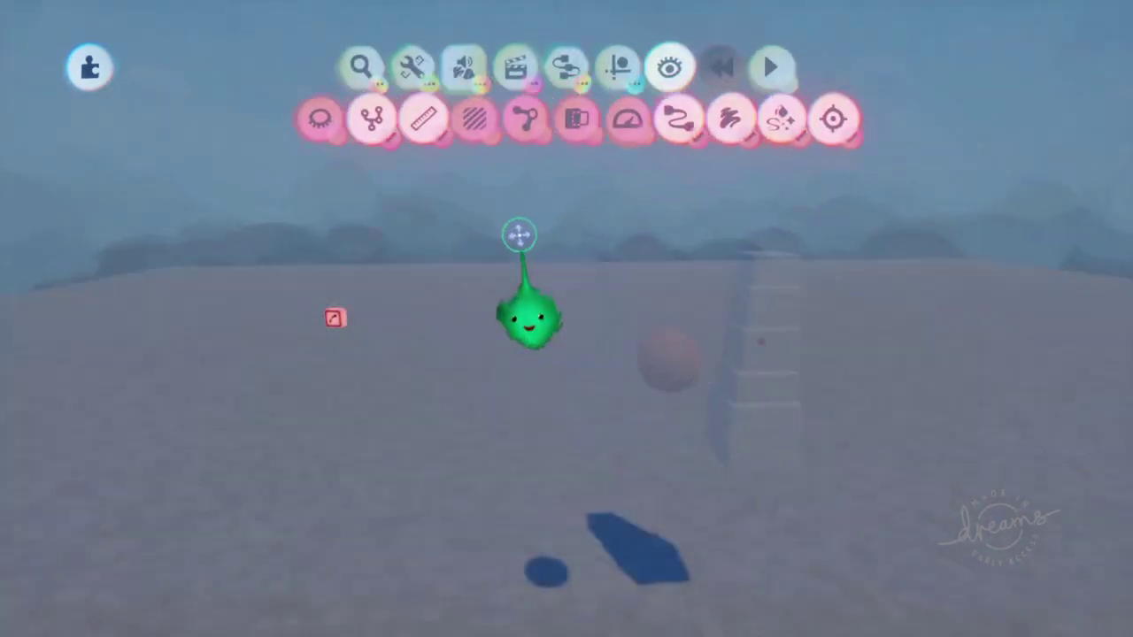
left_click_drag(542, 281, 523, 502)
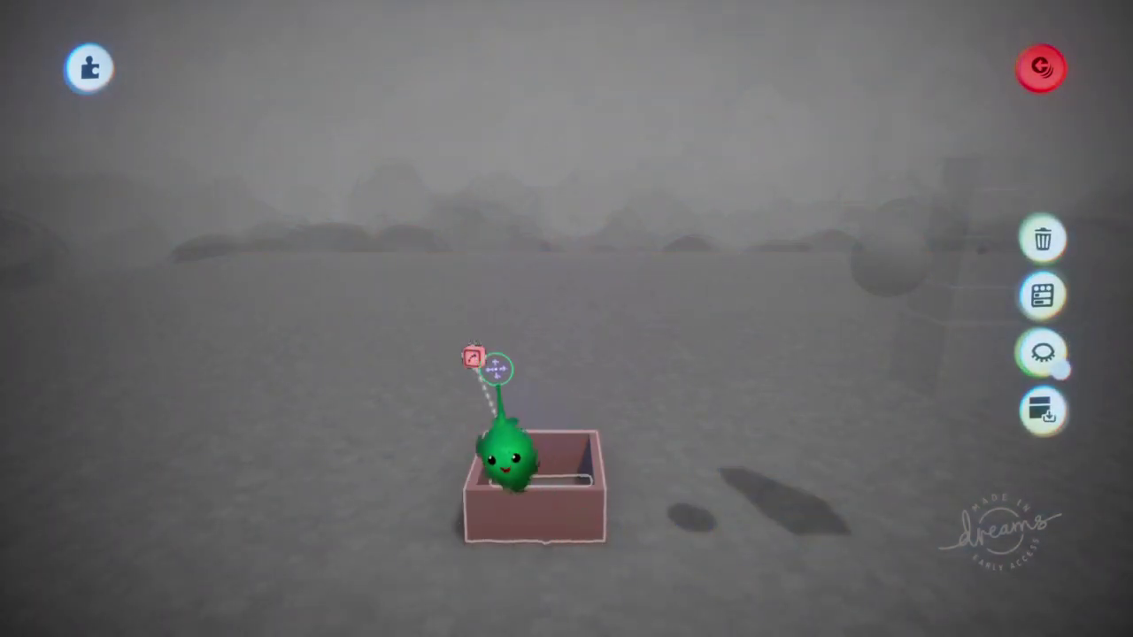
- Lift the emitter (launch speed 11.3 m/s) up above the chute box
left_click(475, 357)
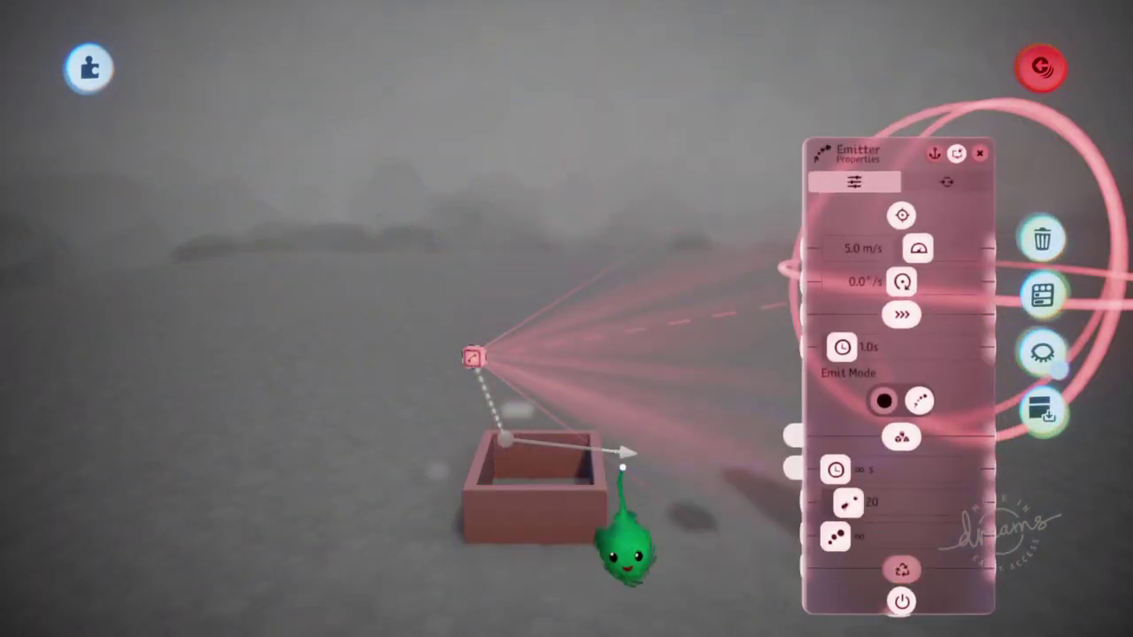
left_click_drag(490, 202, 455, 519)
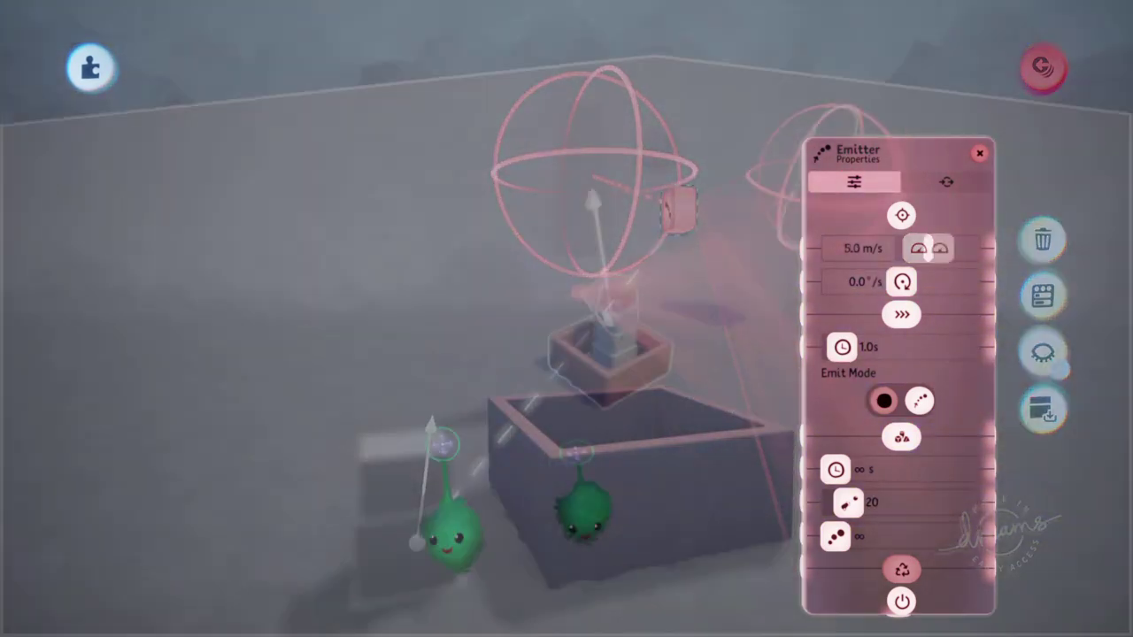
middle_click_drag(705, 469, 683, 407)
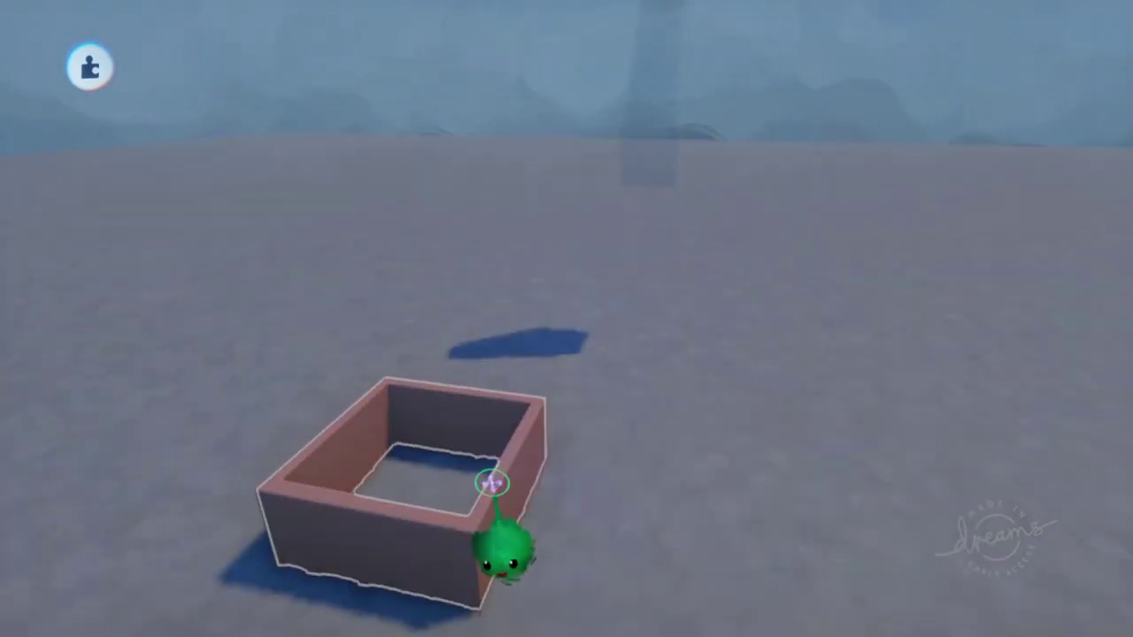
- Make the box walls taller and clone the box, placing the copy beside it
mouse_move(496, 481)
left_mouse_down()
mouse_move(496, 453)
mouse_move(493, 463)
mouse_move(611, 488)
mouse_move(601, 466)
left_mouse_up()
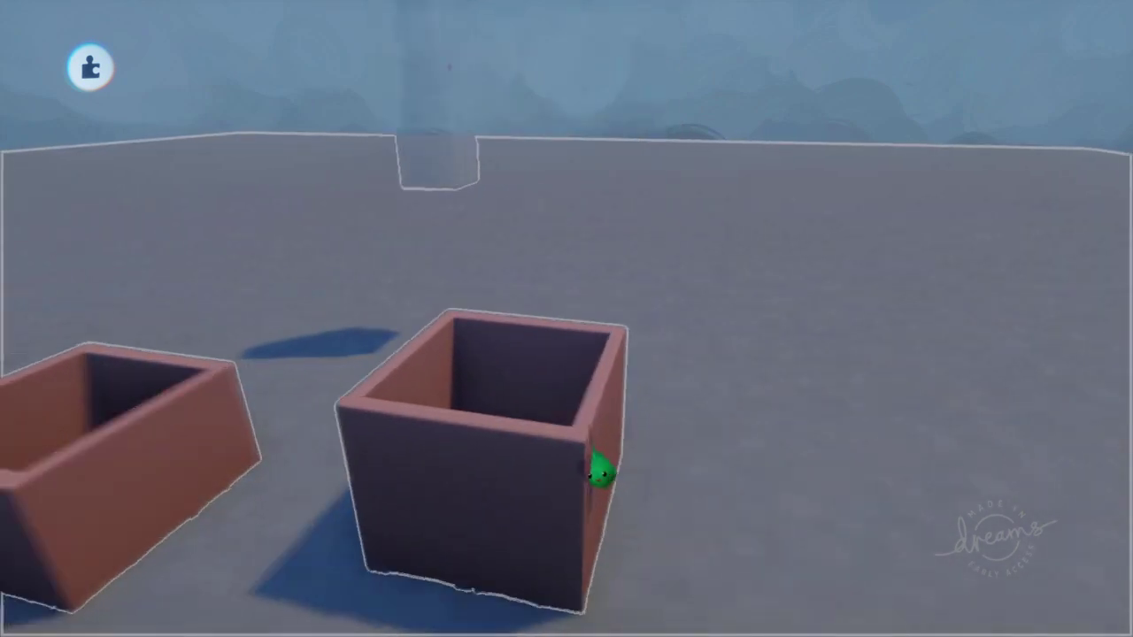
key("ctrl+z")
mouse_move(375, 455)
left_mouse_down()
mouse_move(559, 481)
mouse_move(554, 472)
mouse_move(587, 464)
mouse_move(607, 486)
mouse_move(592, 572)
mouse_move(648, 577)
left_mouse_up()
left_click_drag(646, 525, 607, 447)
- Undo the extra box move and tilt the view to look down on both boxes
scroll(608, 478, "down", 5)
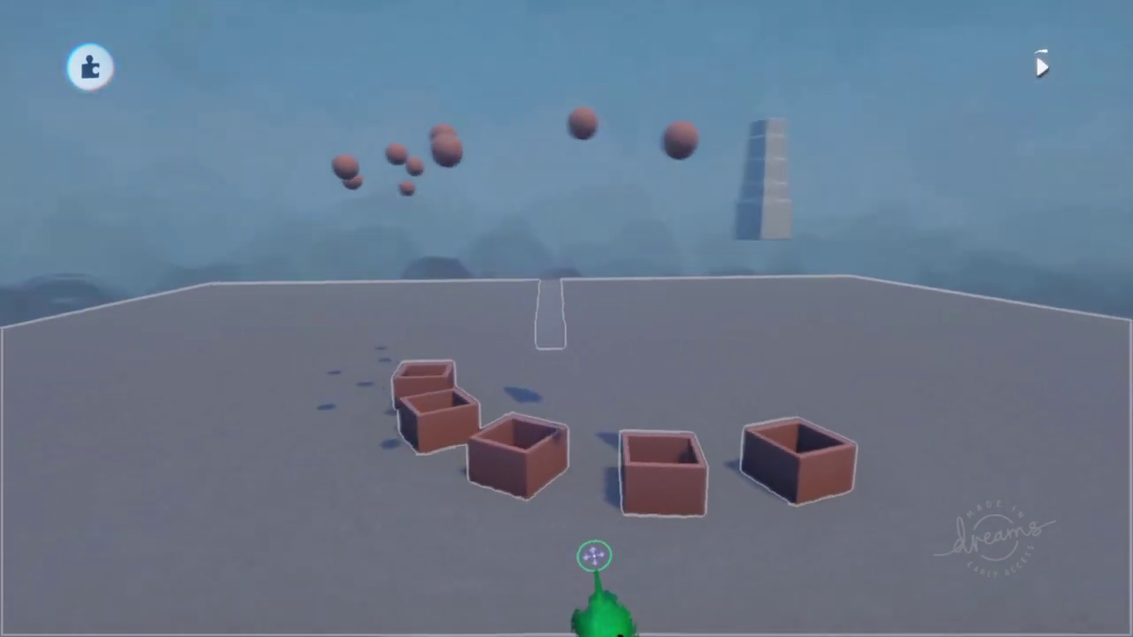
key("ctrl+z")
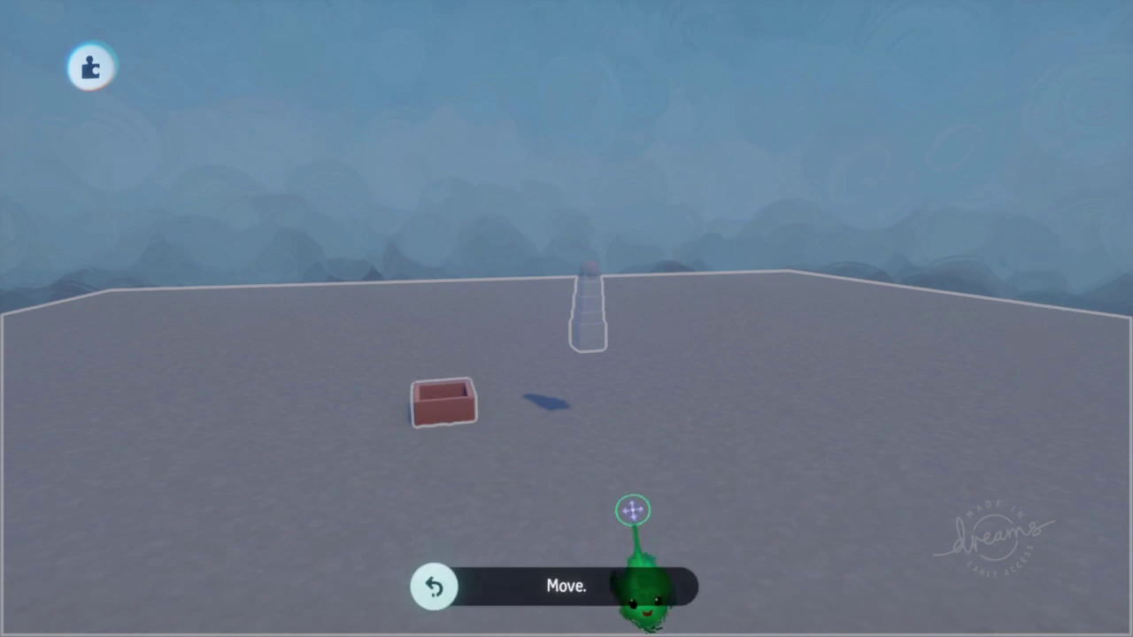
scroll(620, 472, "up", 5)
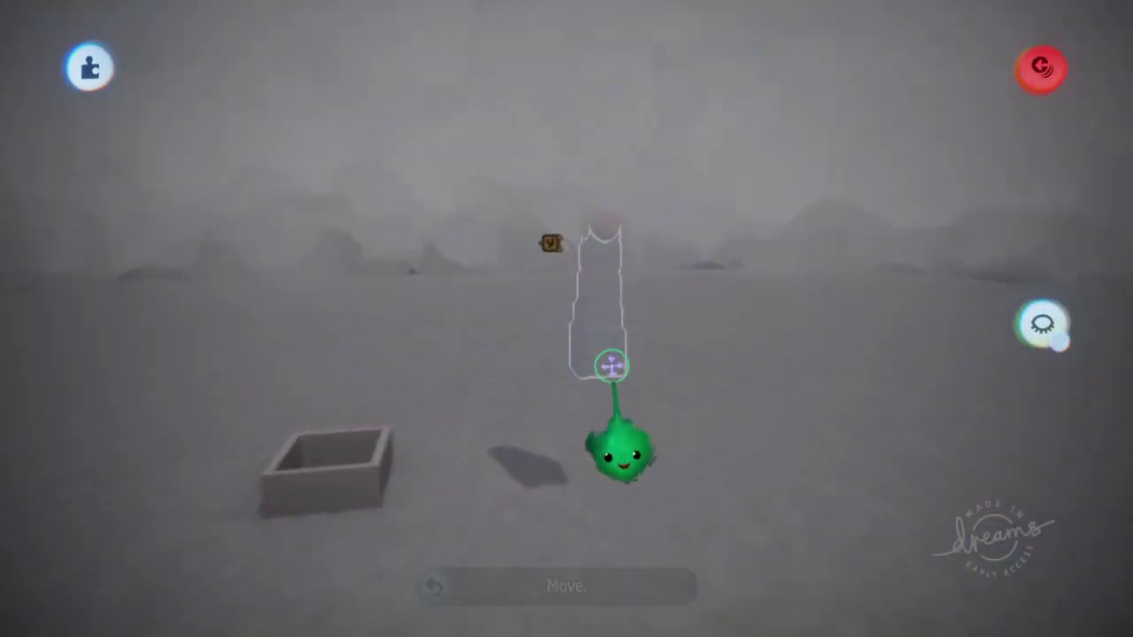
key("Escape")
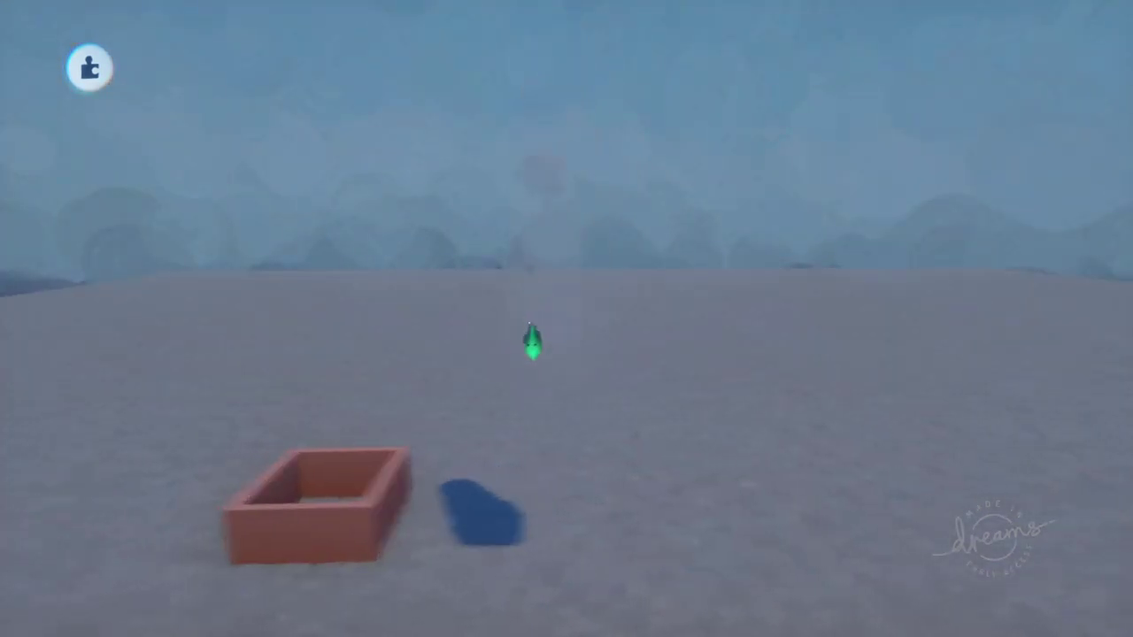
double_click(490, 518)
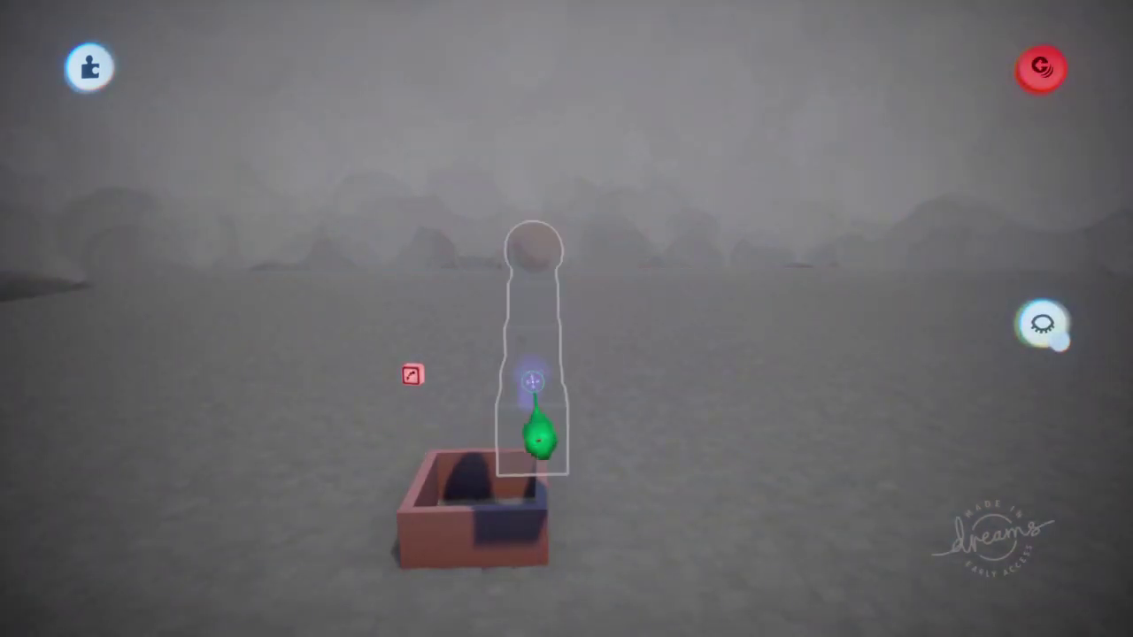
scroll(655, 405, "up", 5)
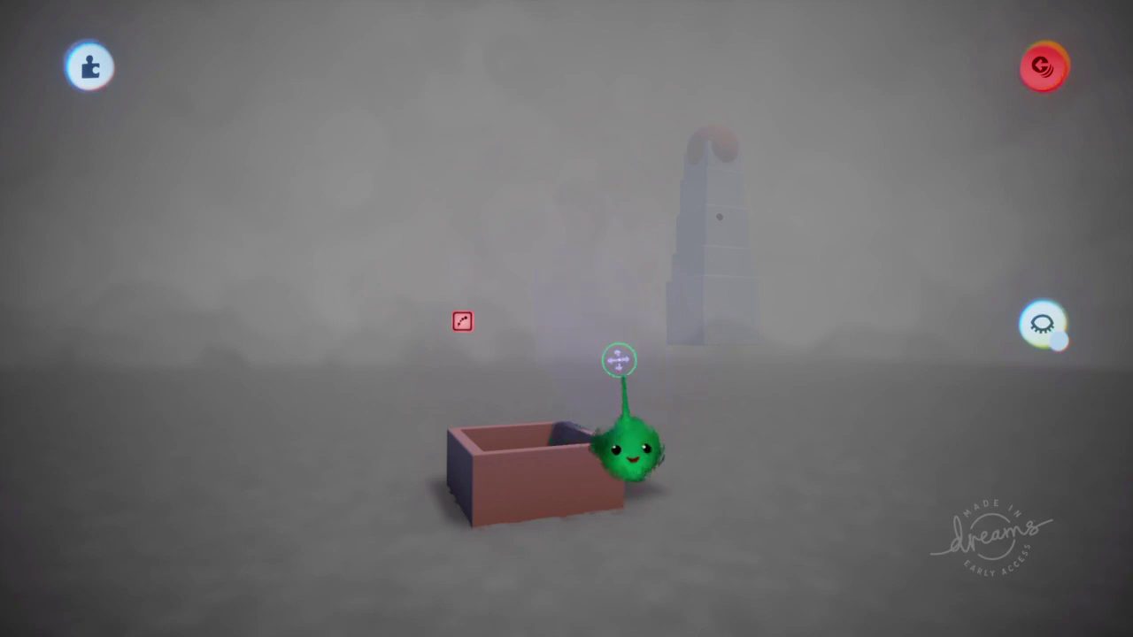
mouse_move(612, 483)
middle_mouse_down()
mouse_move(589, 569)
mouse_move(614, 506)
mouse_move(650, 523)
mouse_move(599, 485)
middle_mouse_up()
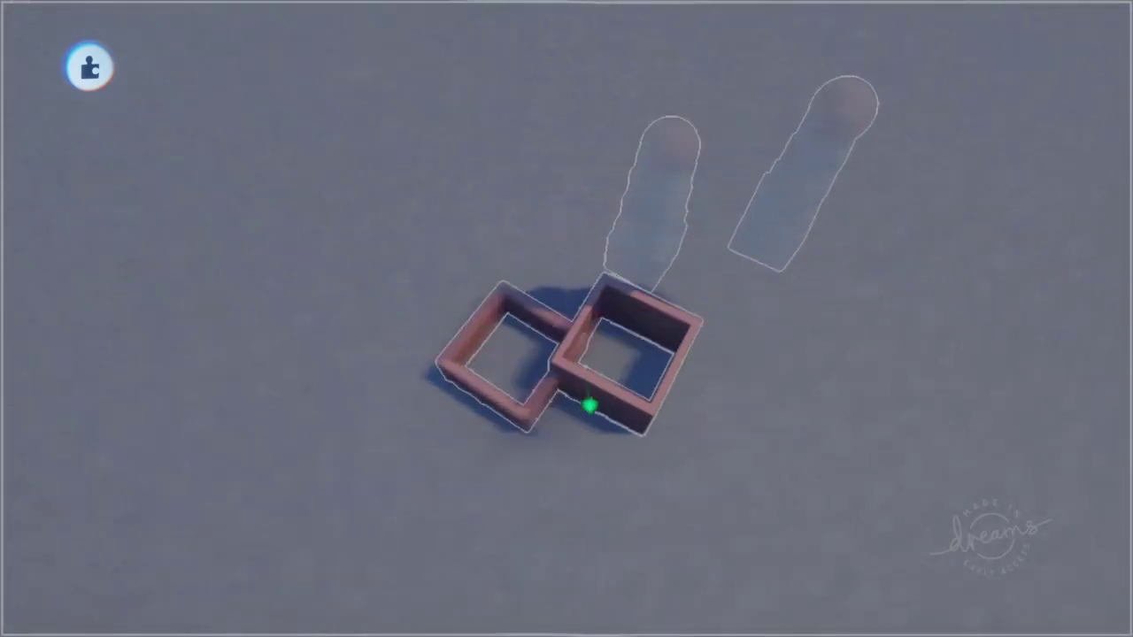
- Move a cloned box away from the others and watch the scene play
left_click_drag(589, 406, 606, 558)
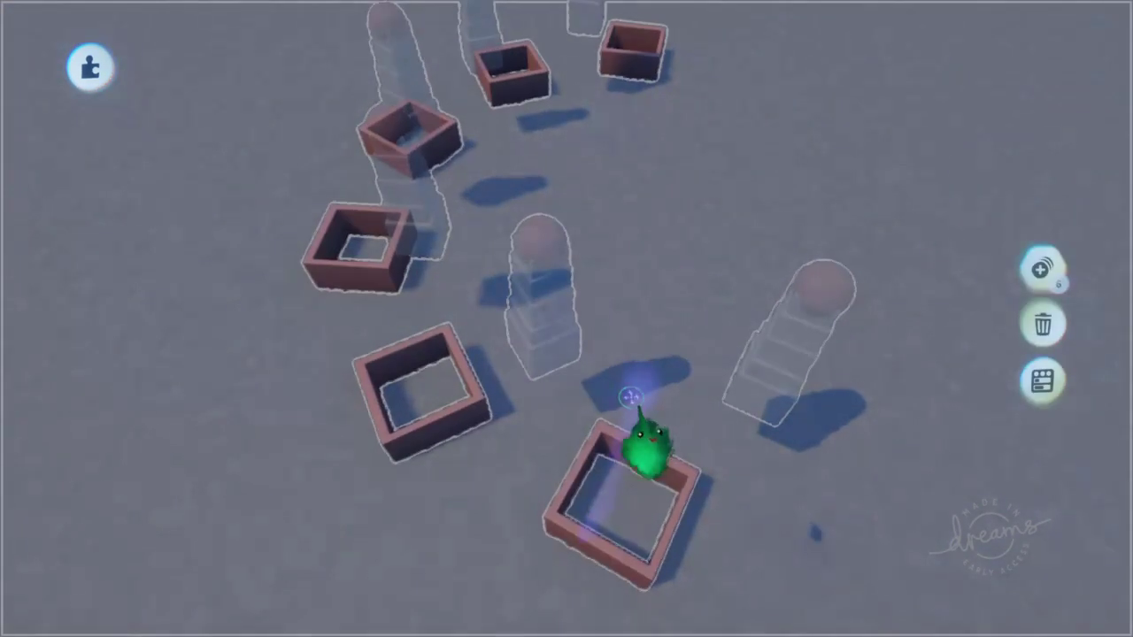
middle_click_drag(596, 386, 624, 282)
mouse_move(636, 383)
middle_mouse_down()
mouse_move(703, 506)
mouse_move(702, 543)
mouse_move(663, 525)
mouse_move(648, 498)
mouse_move(625, 501)
mouse_move(682, 480)
mouse_move(646, 448)
mouse_move(624, 380)
middle_mouse_up()
- Stop the test and swing the view across the spread-out boxes
key("space")
key("space")
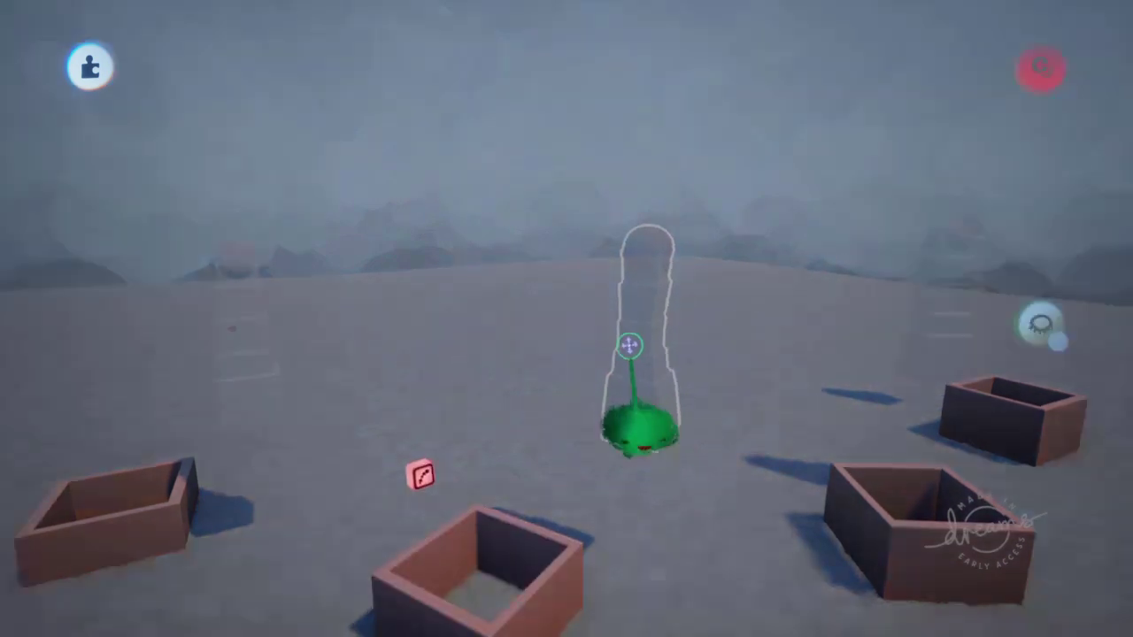
middle_click_drag(253, 364, 697, 368)
key("space")
middle_click_drag(329, 397, 580, 256)
key("space")
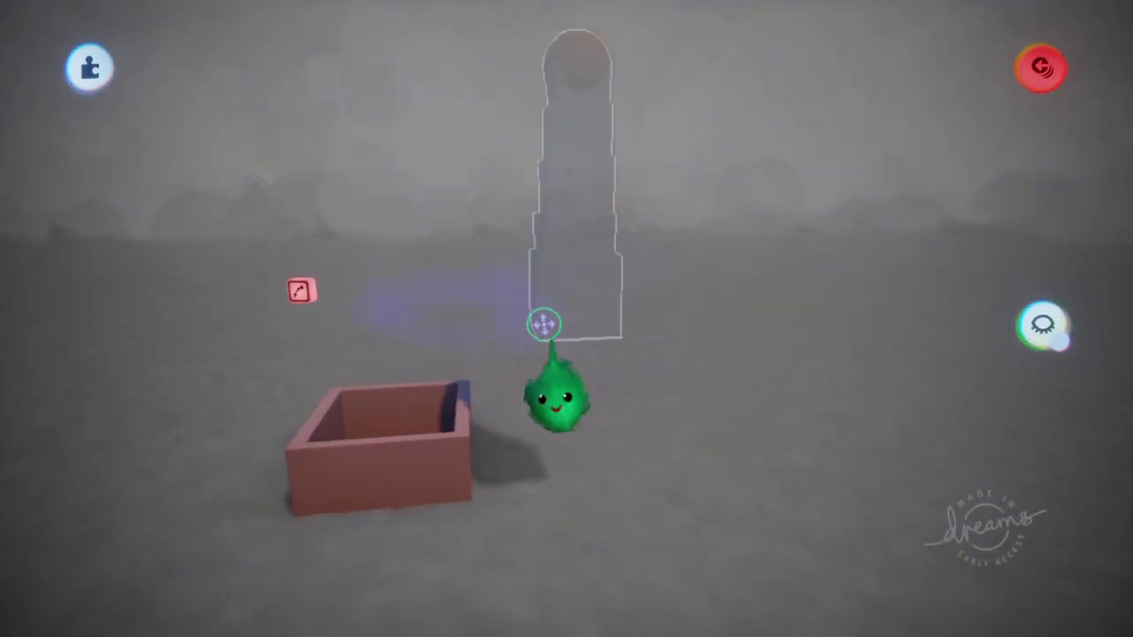
- Return to edit view, undo an accidental delete, and pull back over the ring of six boxes
middle_click_drag(543, 324, 546, 317)
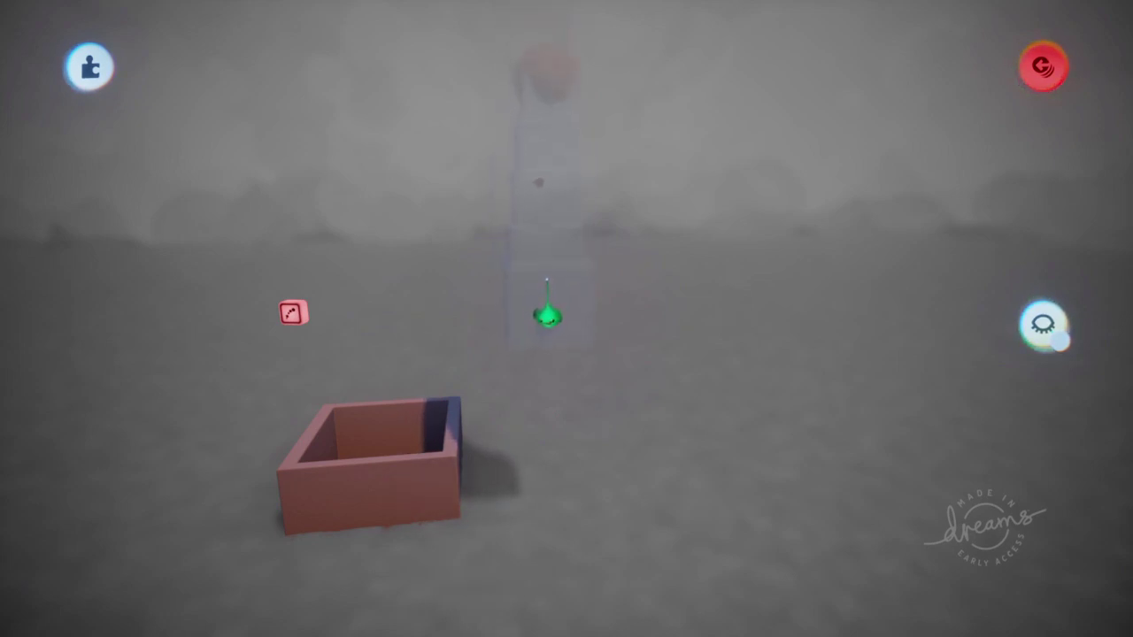
key("space")
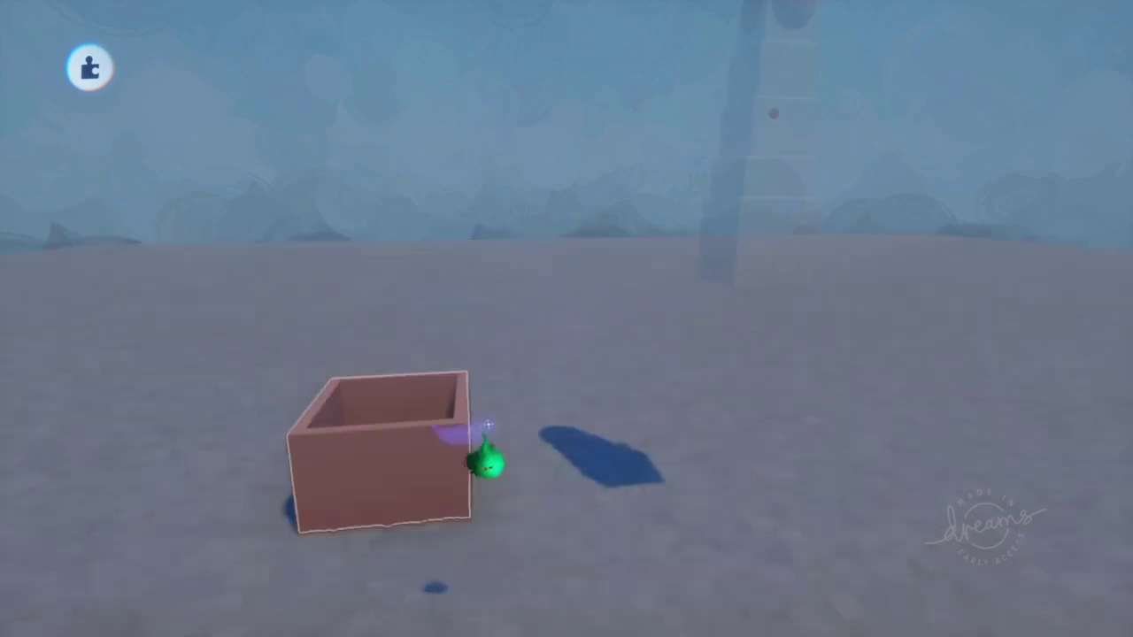
key("Delete")
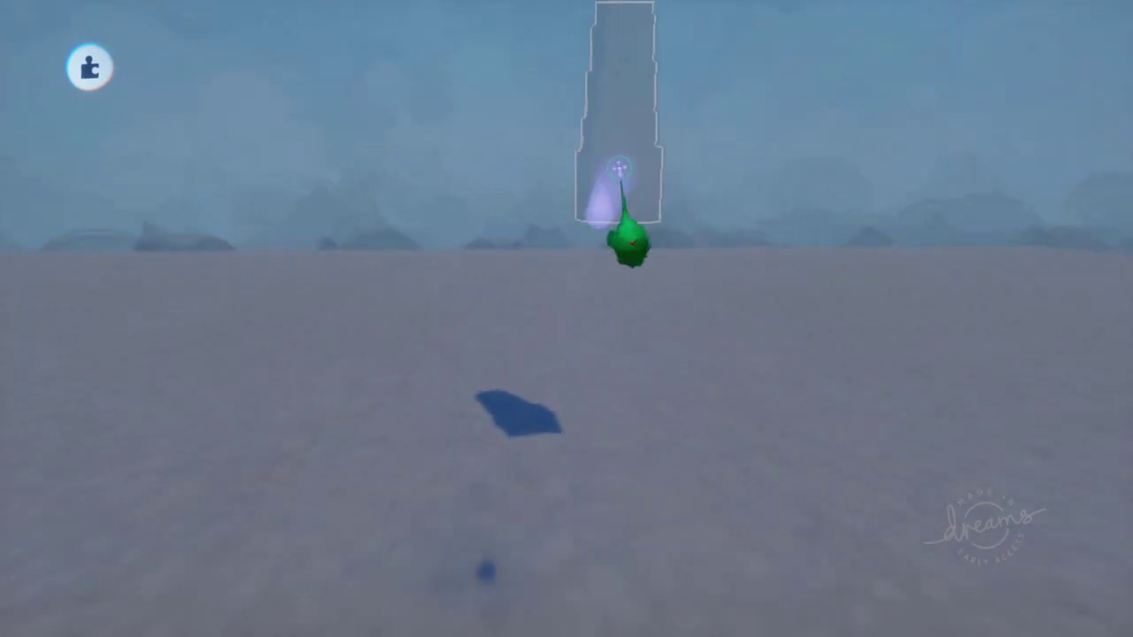
key("ctrl+z")
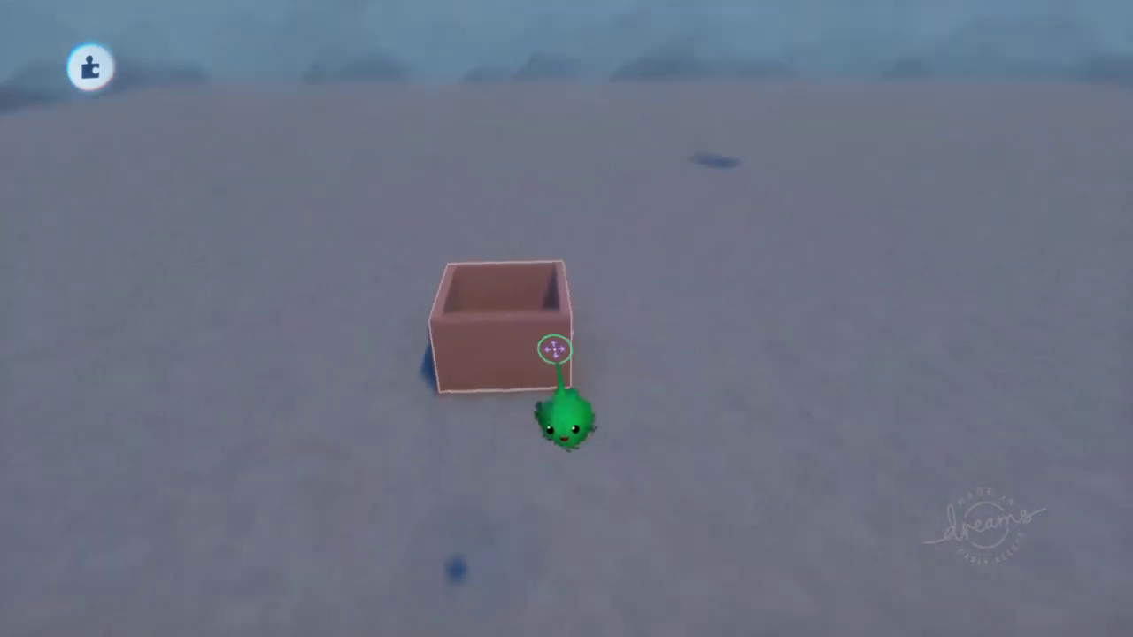
scroll(555, 332, "down", 3)
middle_click_drag(531, 333, 511, 370)
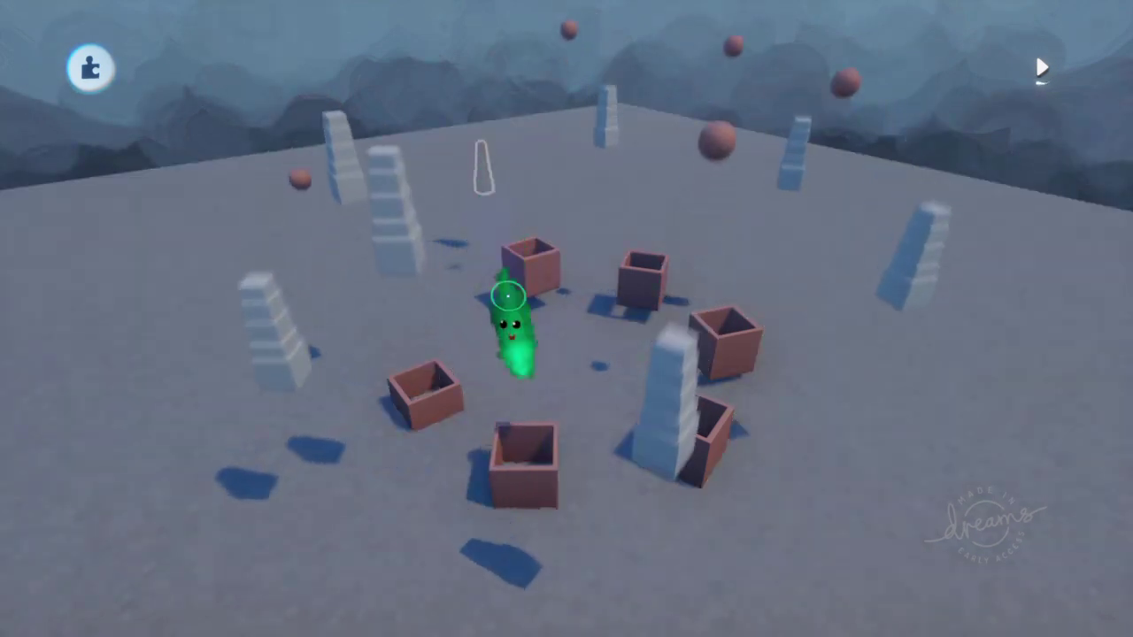
- Stop the test and check a chute emitter's settings: 11.3 m/s launch every 1.0 s
key("Escape")
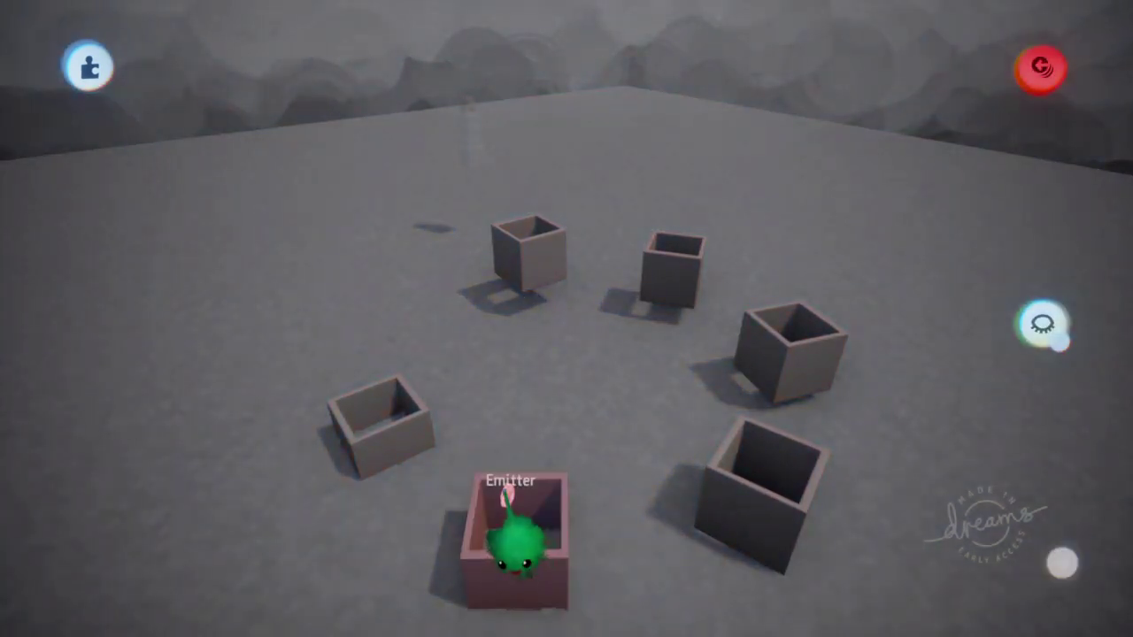
left_click(520, 531)
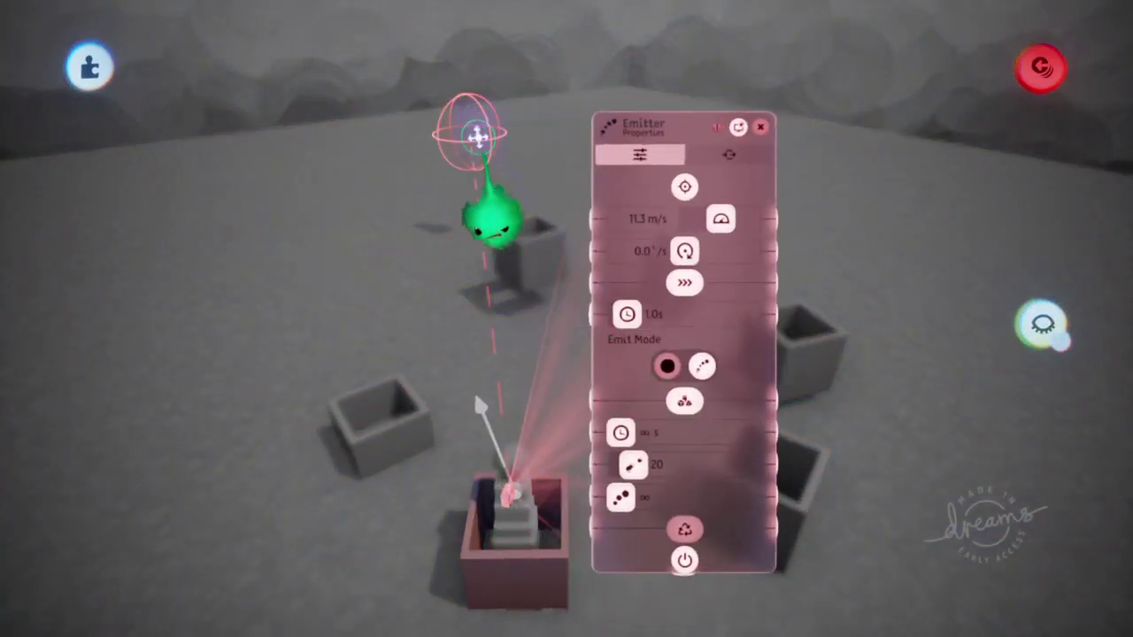
key("space")
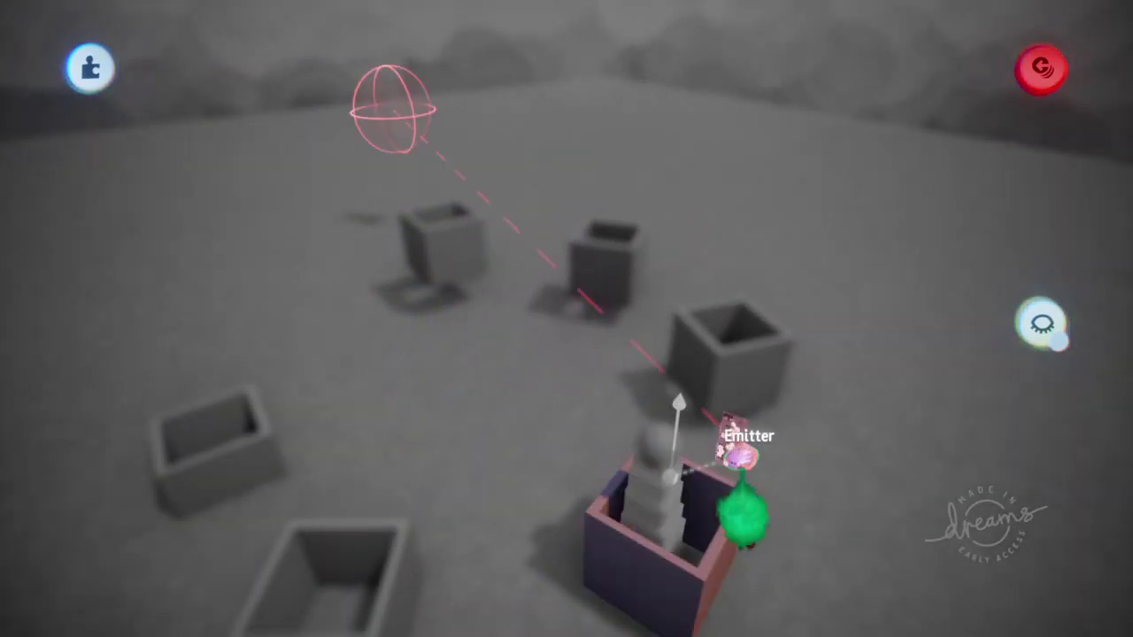
left_click(740, 456)
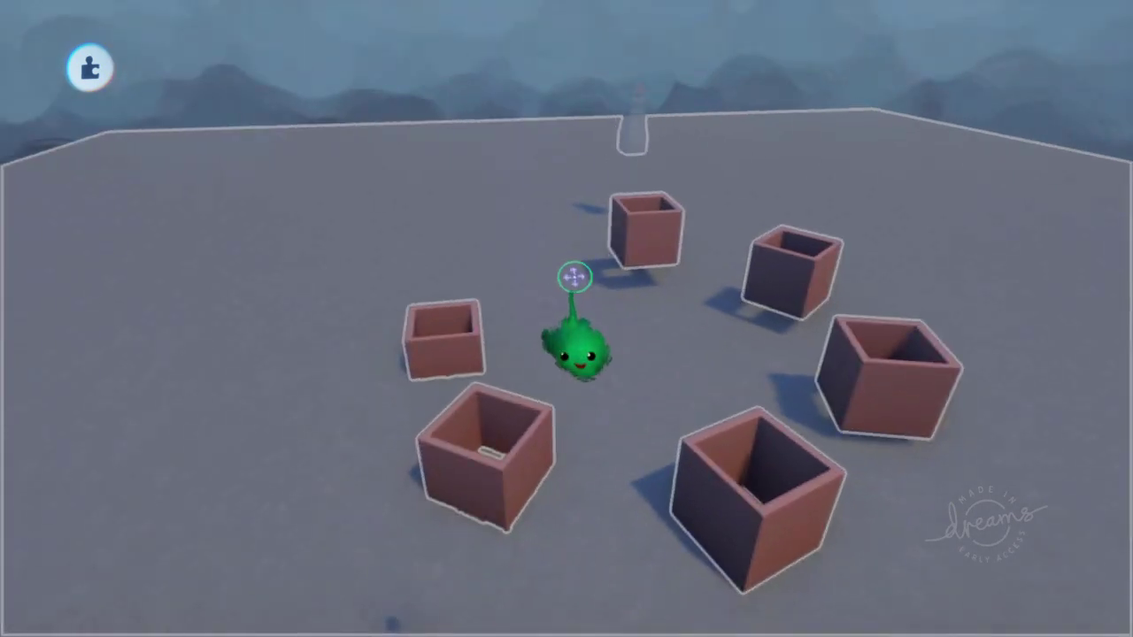
- Inspect the front box's emitter and the standalone emitter's properties
left_click_drag(573, 268, 604, 345)
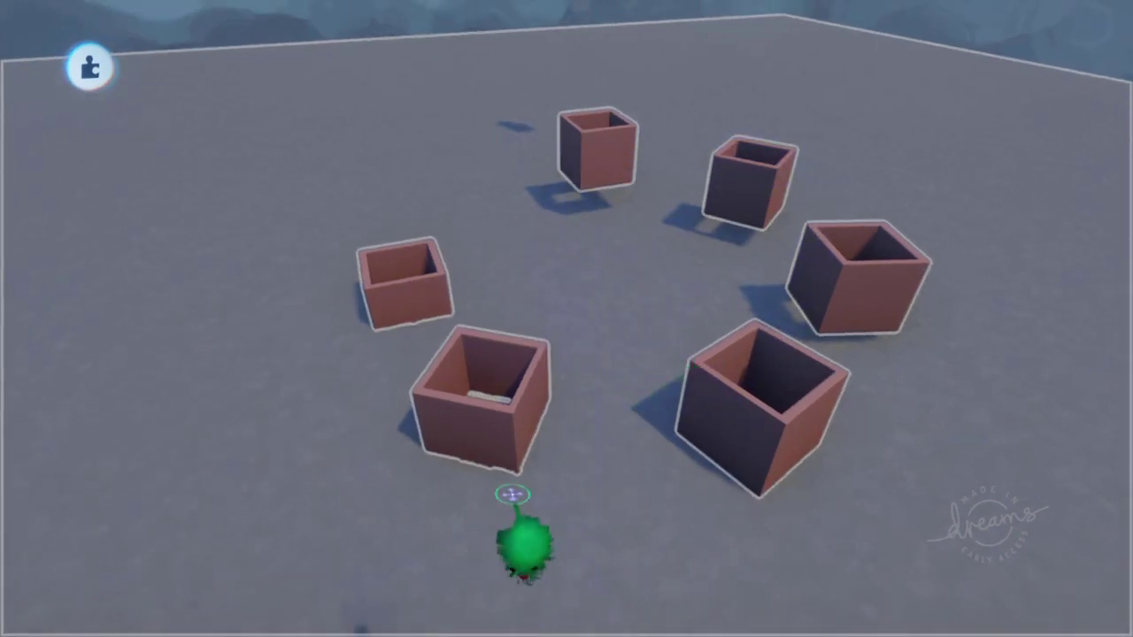
left_click_drag(513, 494, 450, 335)
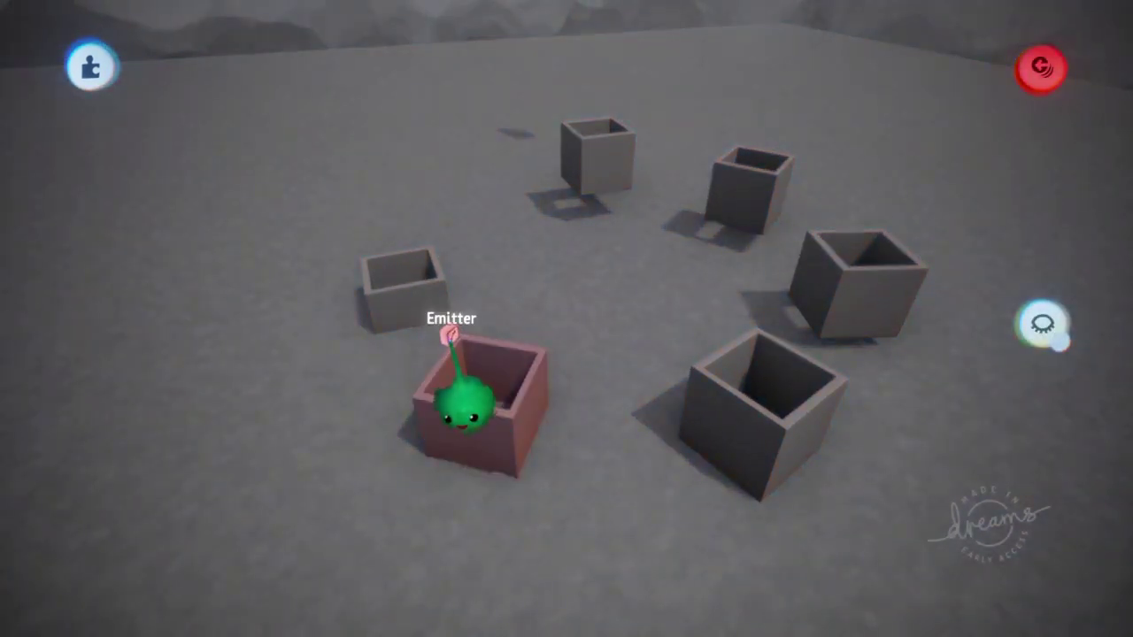
key("Escape")
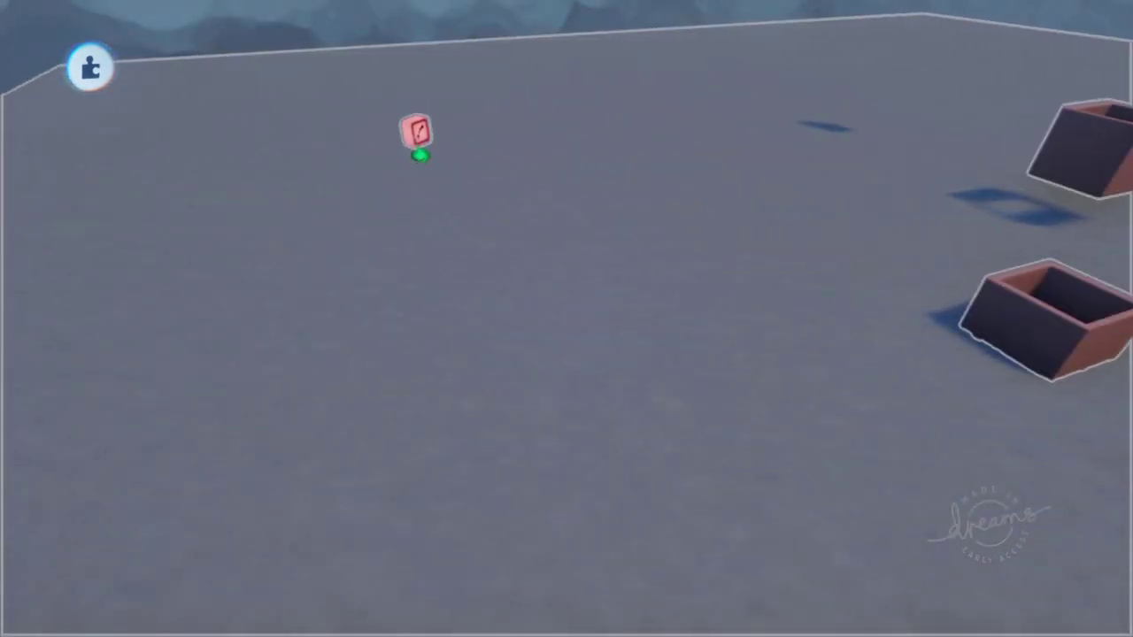
left_click(423, 223)
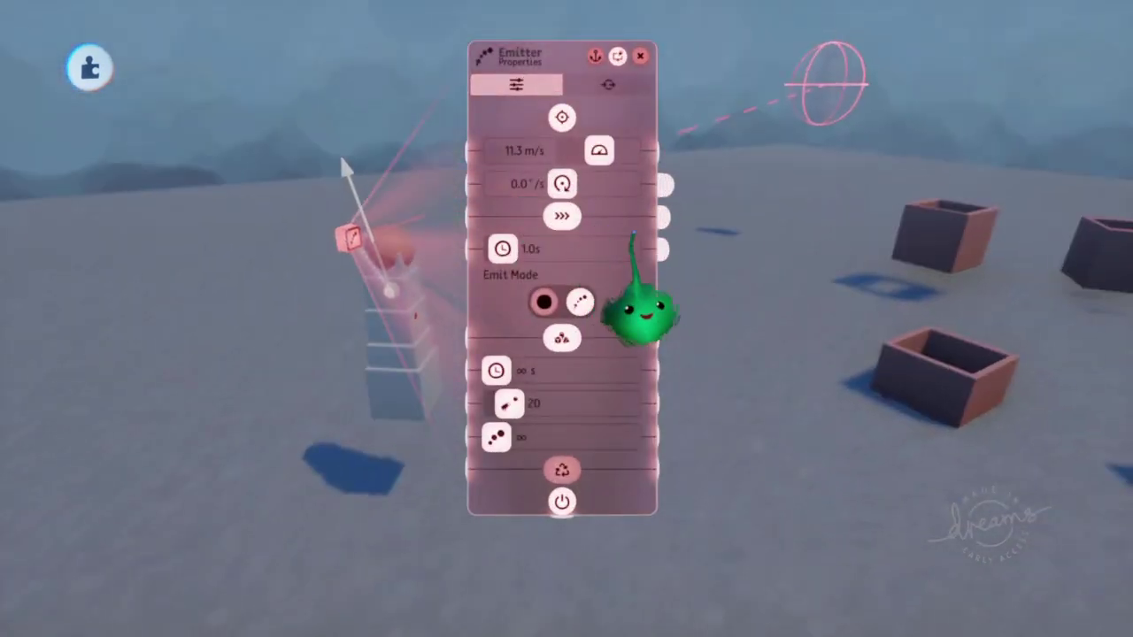
key("Escape")
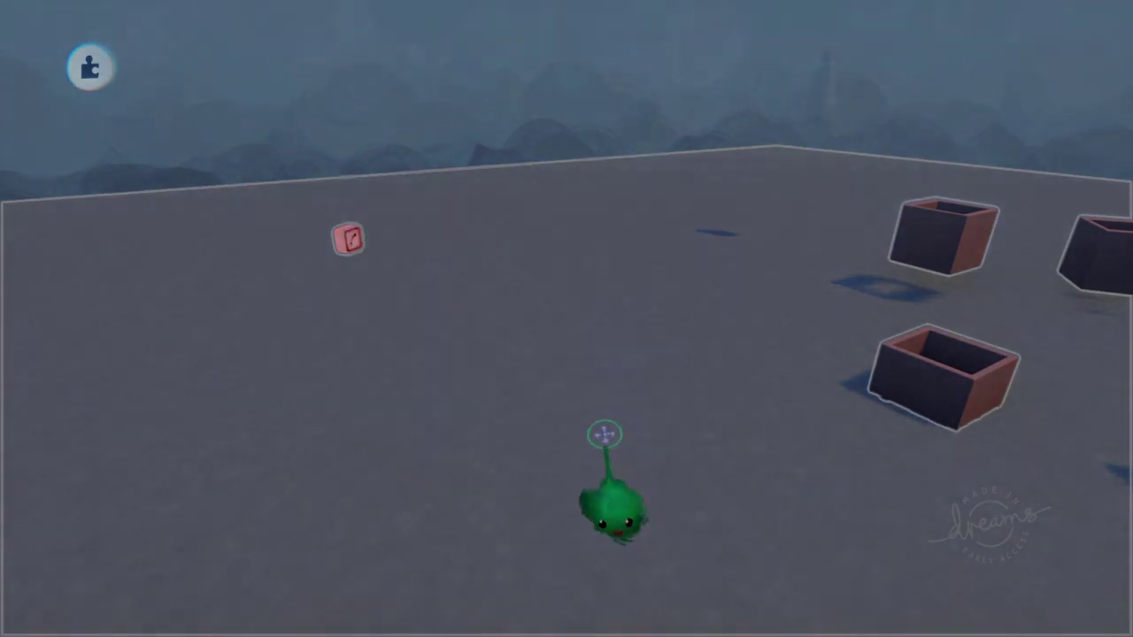